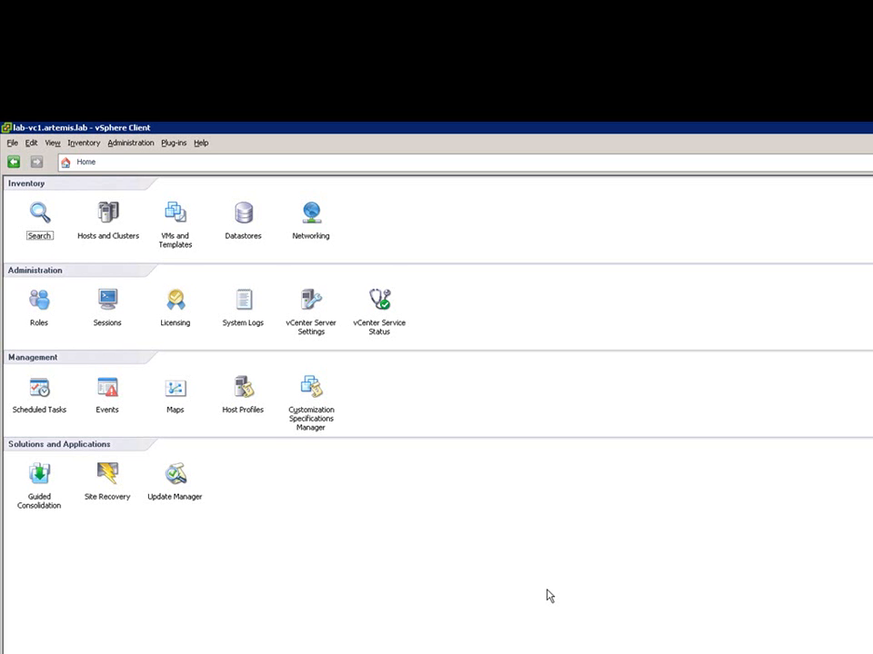
Step: Examine the NFS advanced settings of host esxlab01, including the maximum number of mounted volumes, and leave them without saving
{"action": "key", "text": "ctrl+shift+h"}
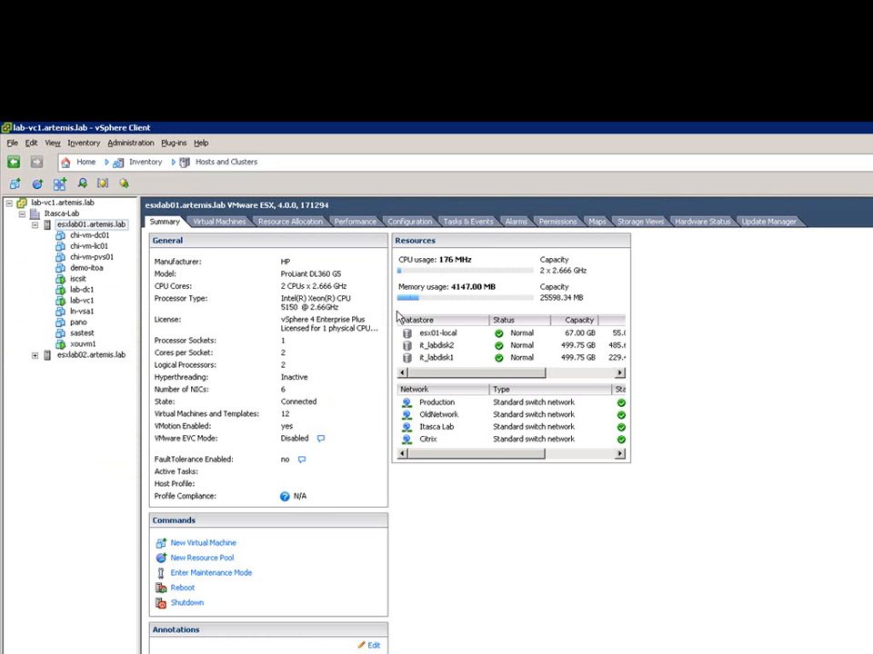
{"action": "left_click", "coordinate": [411, 223]}
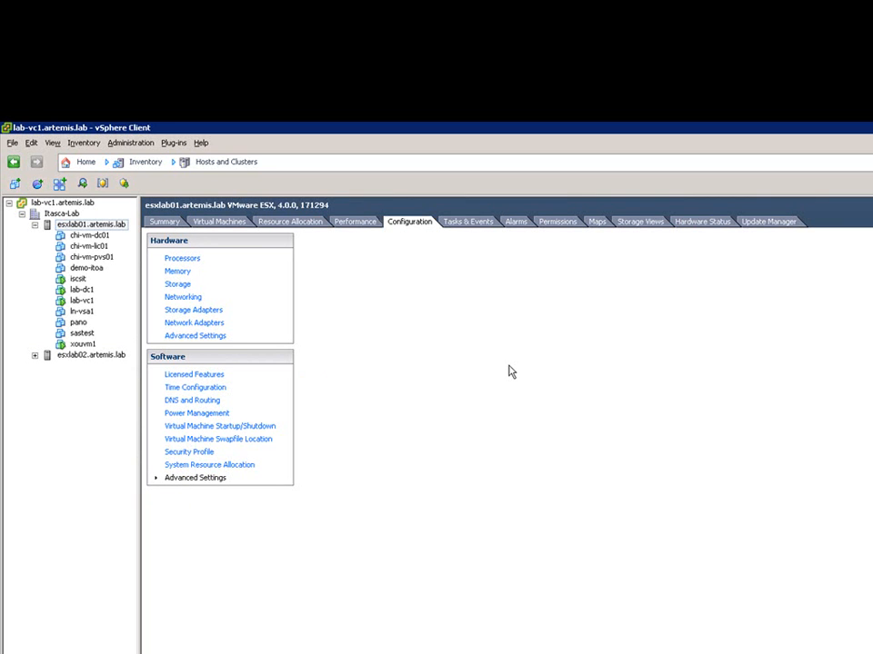
{"action": "left_click", "coordinate": [204, 479]}
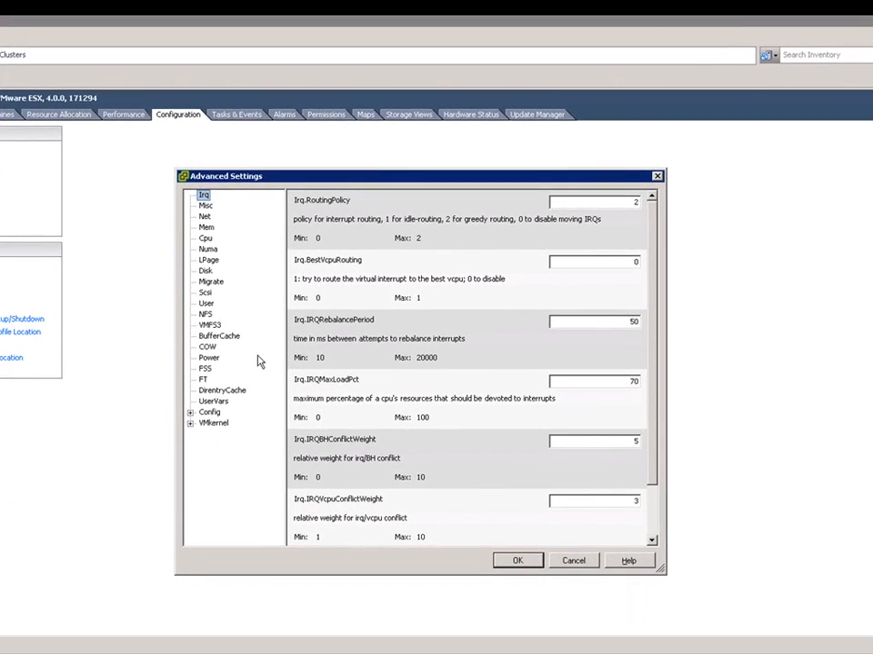
{"action": "left_click", "coordinate": [206, 315]}
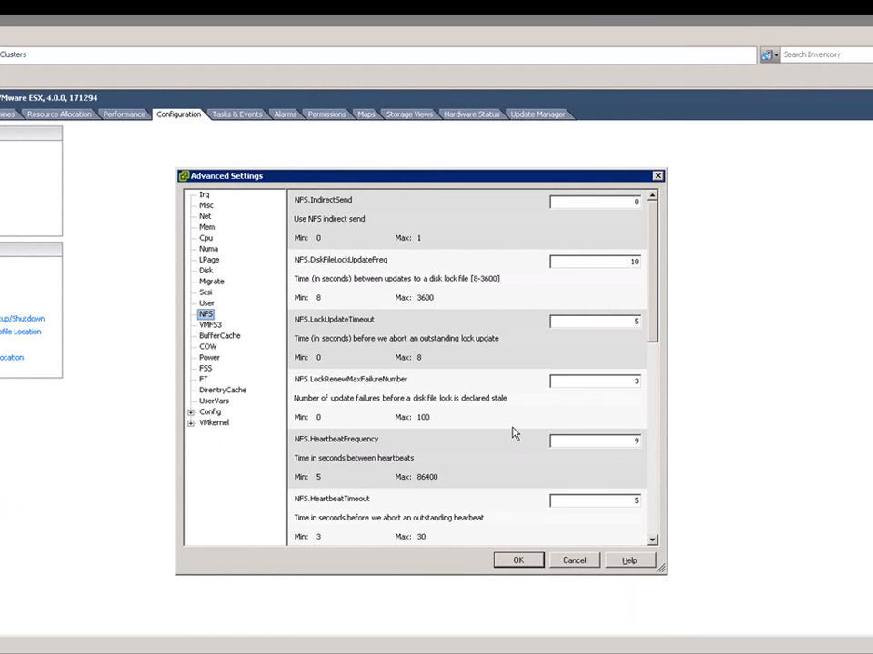
{"action": "scroll", "coordinate": [513, 434], "scroll_direction": "down", "scroll_amount": 4}
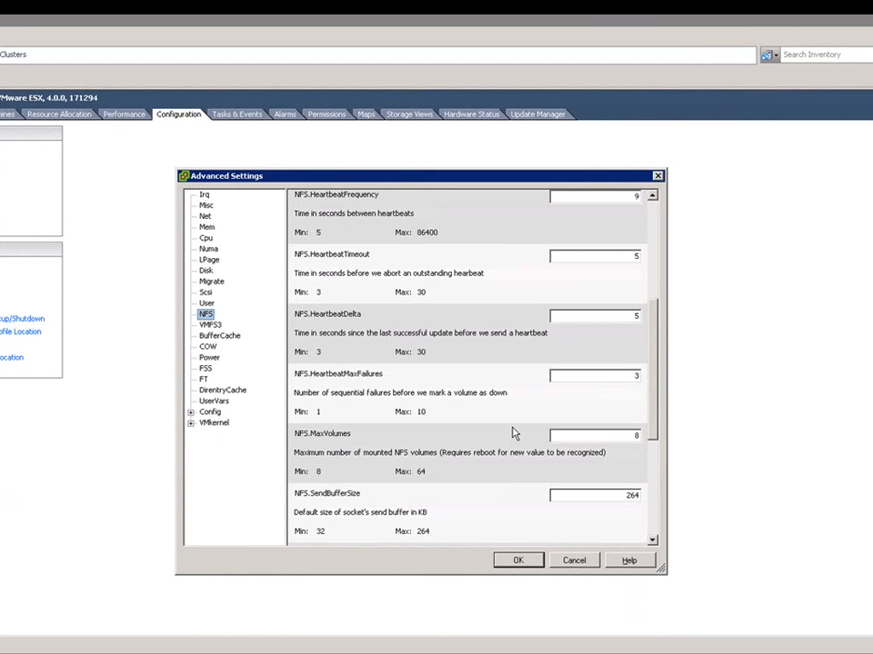
{"action": "scroll", "coordinate": [513, 434], "scroll_direction": "down", "scroll_amount": 3}
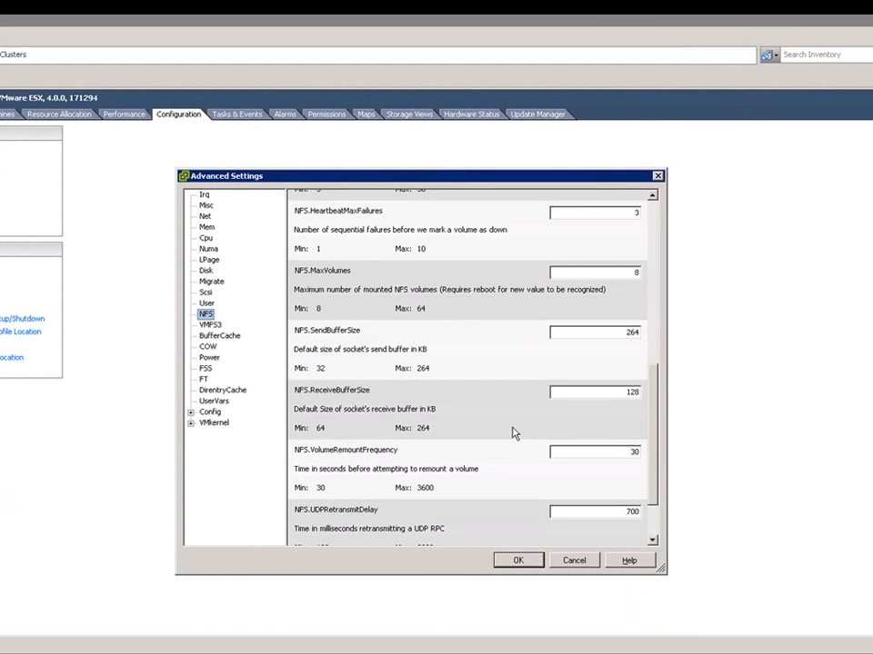
{"action": "scroll", "coordinate": [514, 434], "scroll_direction": "up", "scroll_amount": 2}
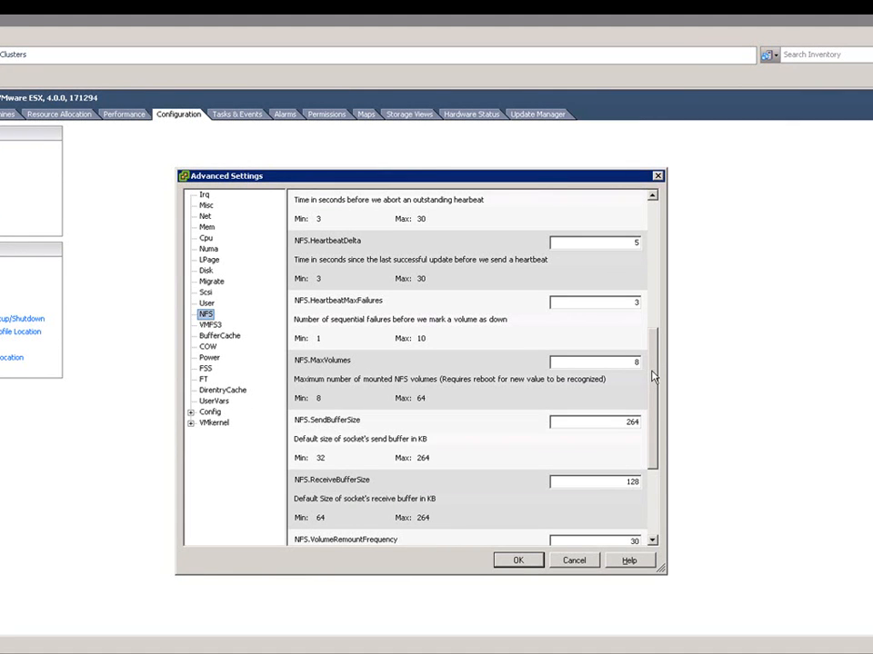
{"action": "left_click", "coordinate": [582, 564]}
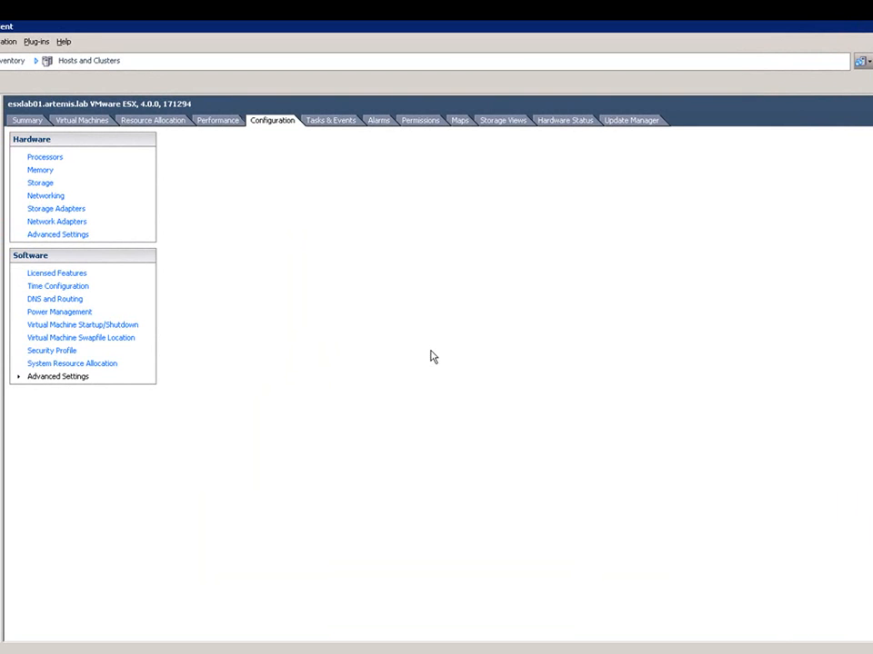
Step: Inspect the IPStorage VMkernel port in the properties of vSwitch2 on the same host
{"action": "left_click", "coordinate": [60, 197]}
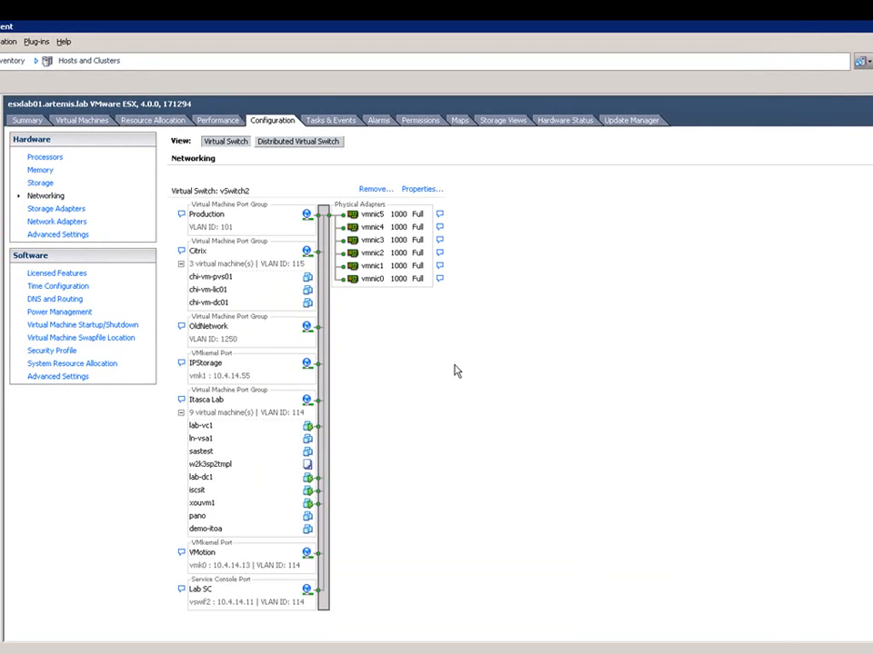
{"action": "left_click", "coordinate": [416, 190]}
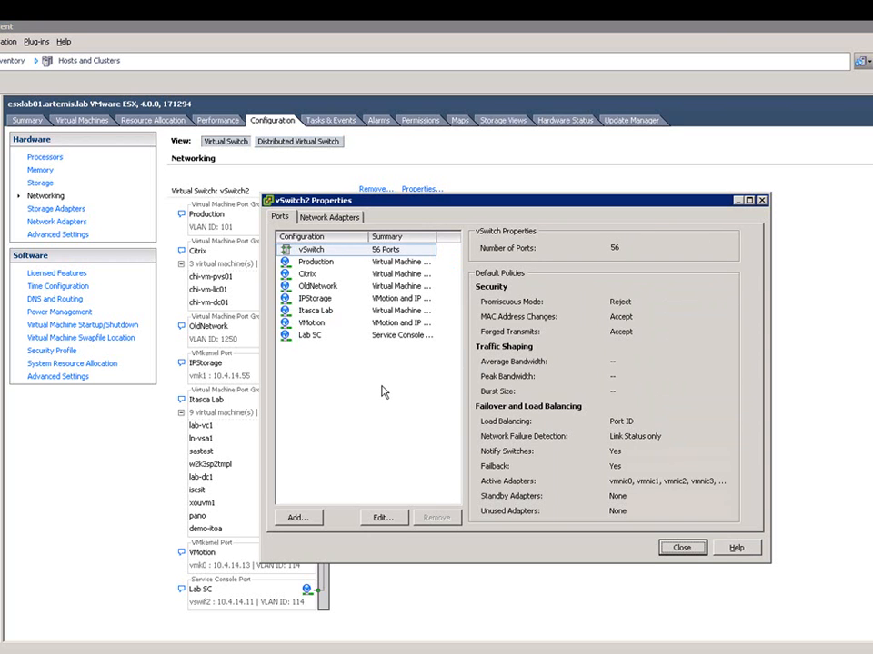
{"action": "left_click", "coordinate": [321, 303]}
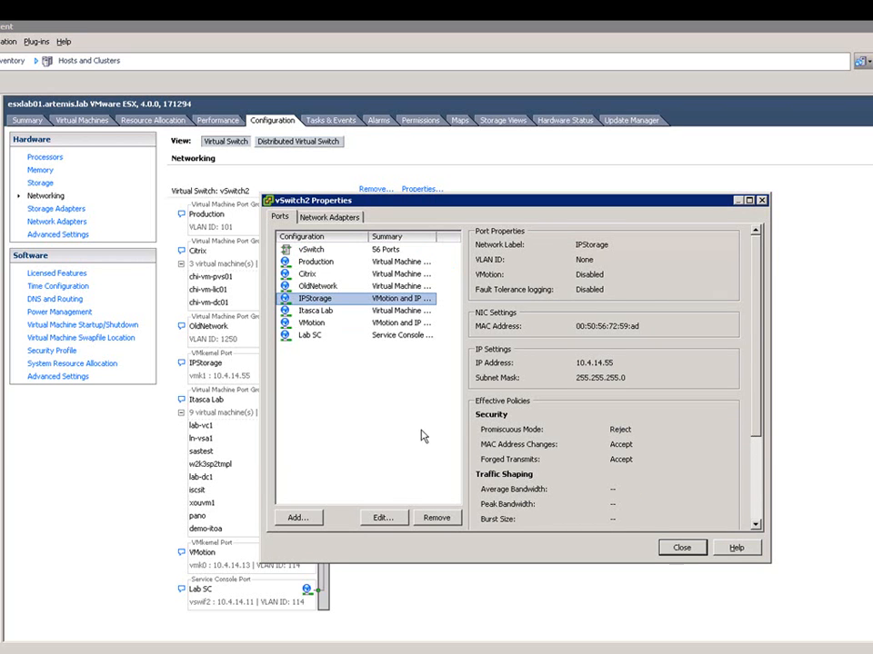
{"action": "left_click", "coordinate": [682, 550]}
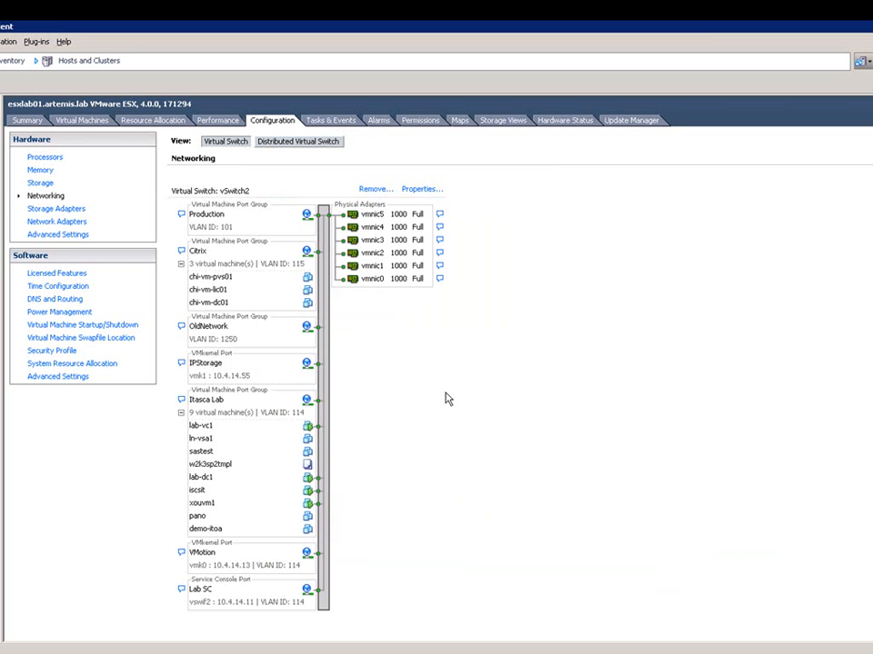
Step: Start adding storage to the host with Network File System as the storage type
{"action": "left_click", "coordinate": [41, 182]}
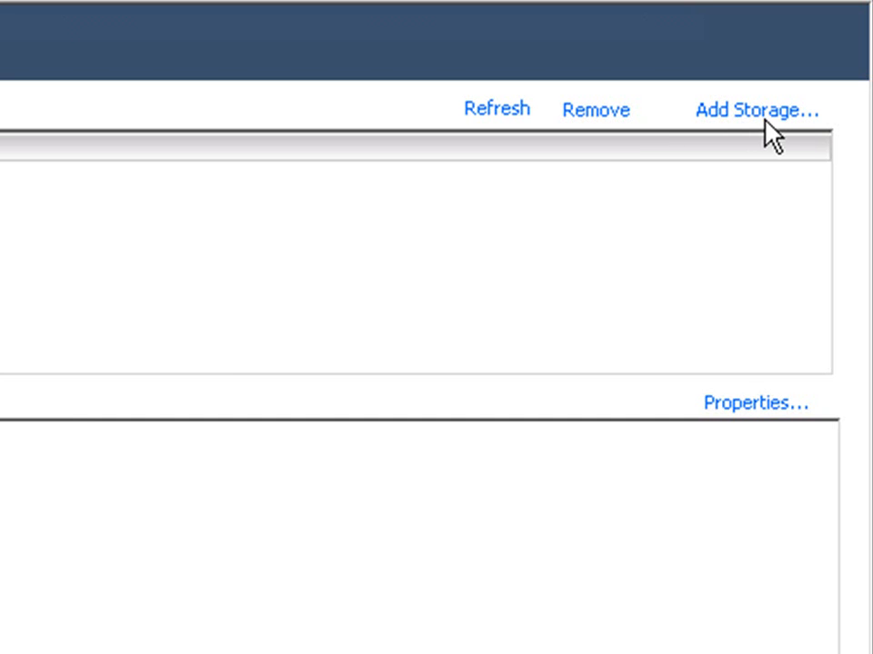
{"action": "left_click", "coordinate": [771, 125]}
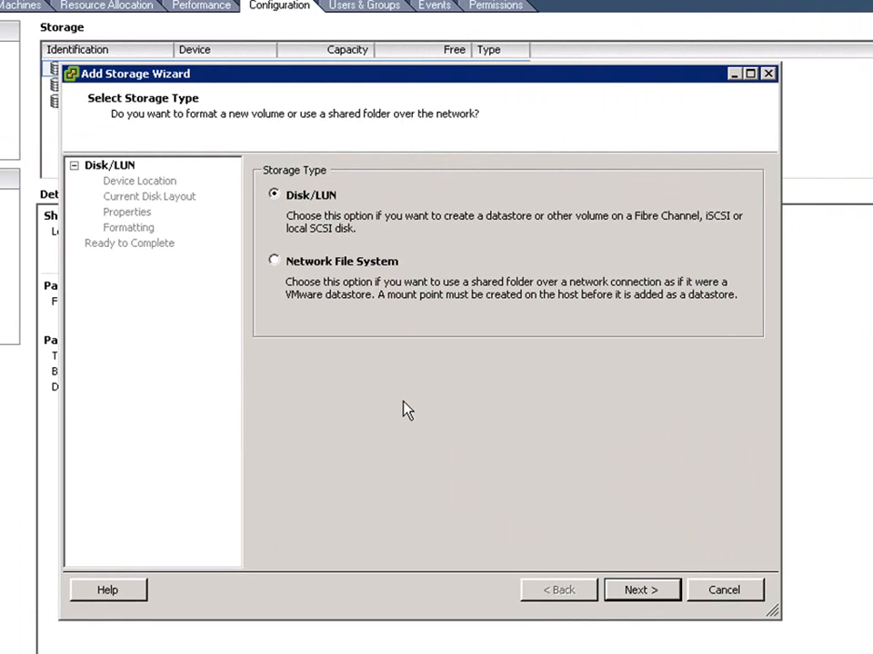
{"action": "left_click", "coordinate": [281, 264]}
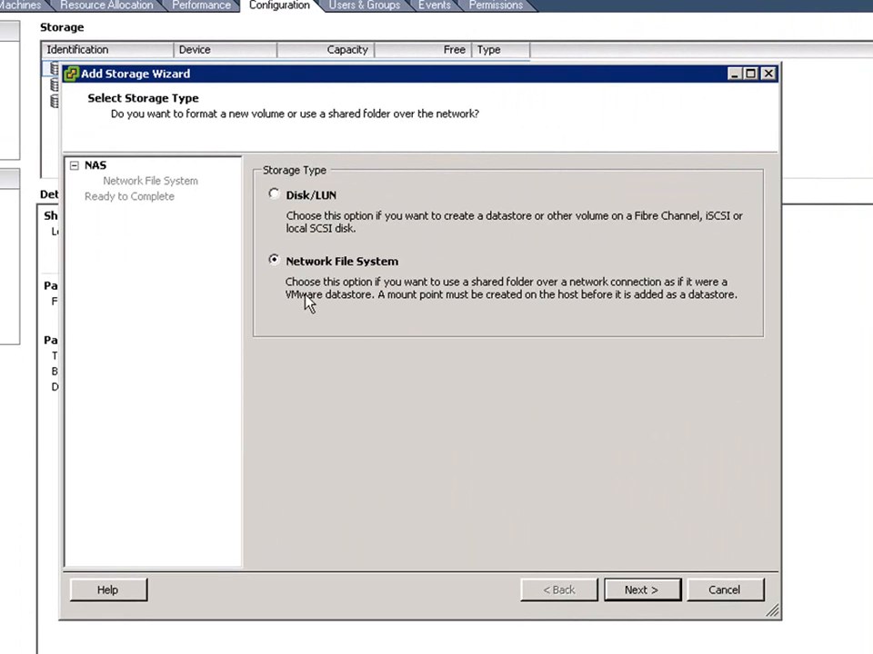
{"action": "left_click", "coordinate": [639, 591]}
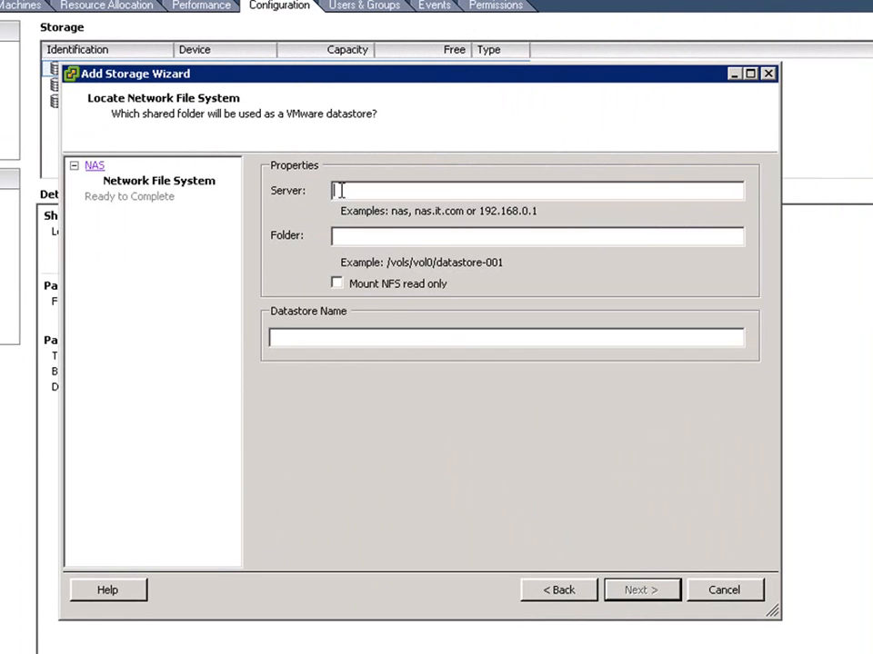
Step: Set the NFS server to 10.10.10.240 and the folder to /NFSonWindows, and make the mount read-only
{"action": "type", "text": "10.10.10.240"}
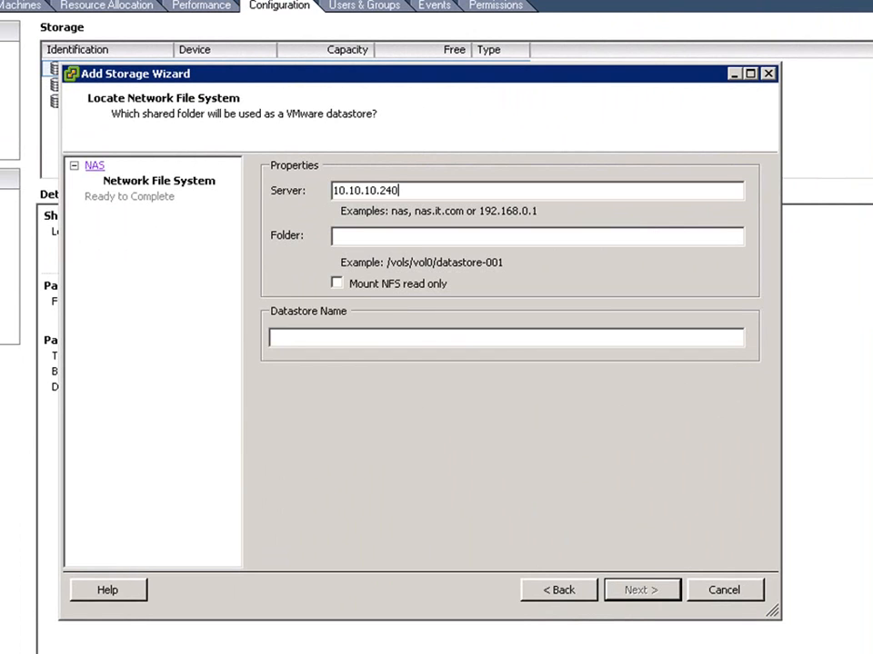
{"action": "key", "text": "Tab"}
{"action": "type", "text": "/NFSonWindows"}
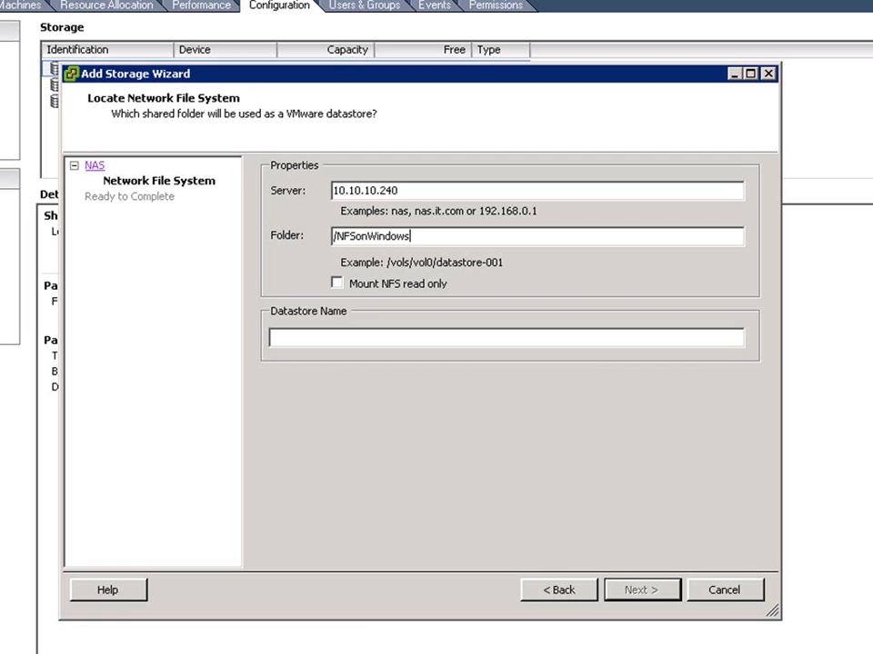
{"action": "left_click", "coordinate": [338, 285]}
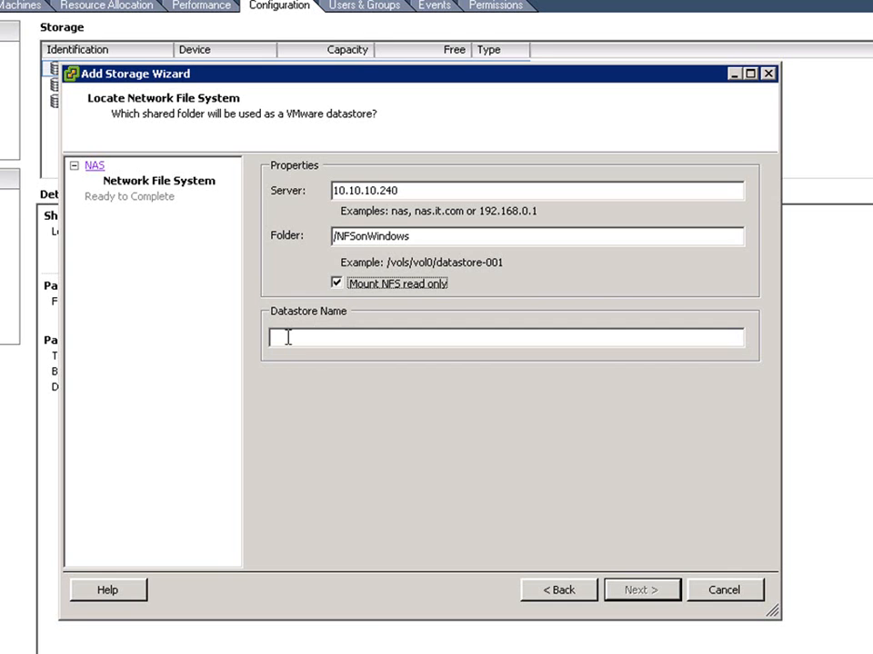
Step: Name the datastore NFS1 and finish adding it to the host
{"action": "left_click", "coordinate": [287, 337]}
{"action": "type", "text": "N"}
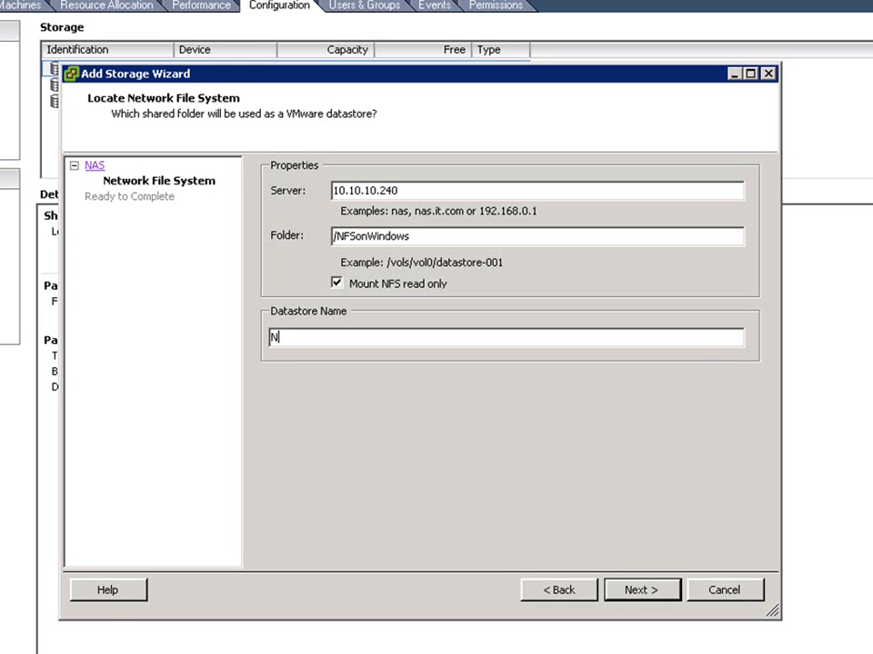
{"action": "type", "text": "FA"}
{"action": "key", "text": "BackSpace"}
{"action": "type", "text": "A"}
{"action": "key", "text": "BackSpace"}
{"action": "type", "text": "S1"}
{"action": "left_click", "coordinate": [645, 588]}
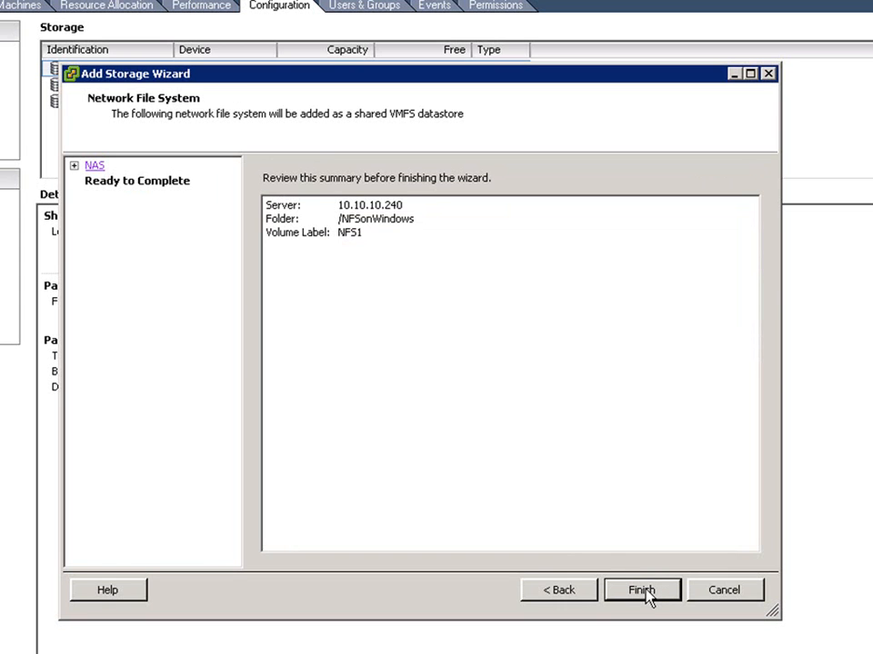
{"action": "left_click", "coordinate": [646, 592]}
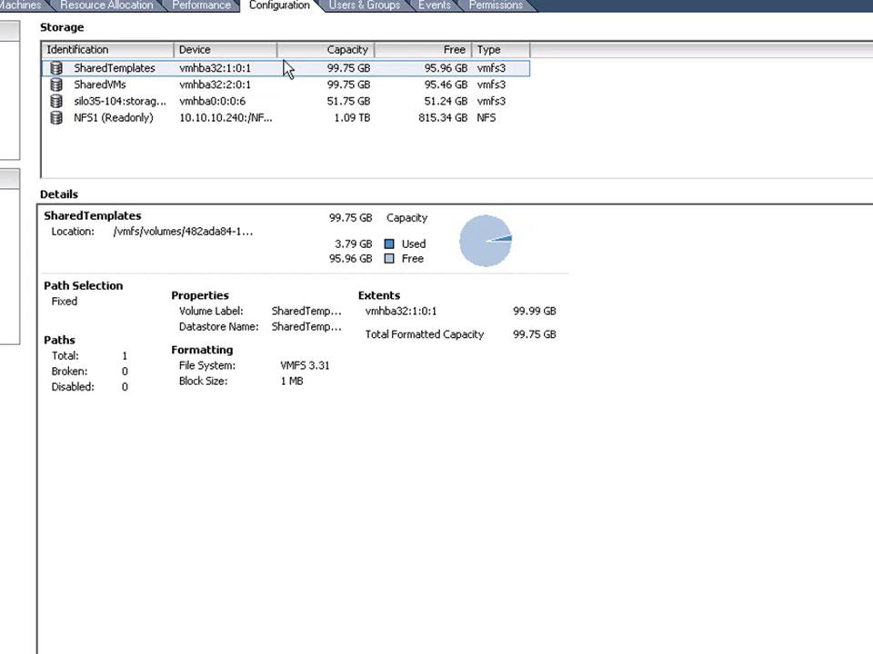
{"action": "left_click_drag", "start_coordinate": [275, 43], "coordinate": [360, 50]}
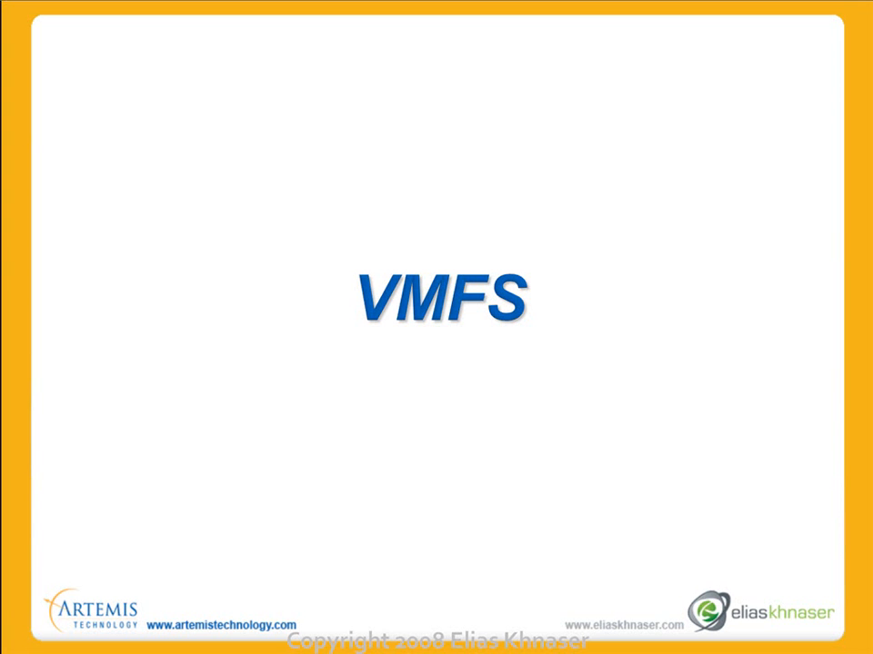
{"action": "key", "text": "Right"}
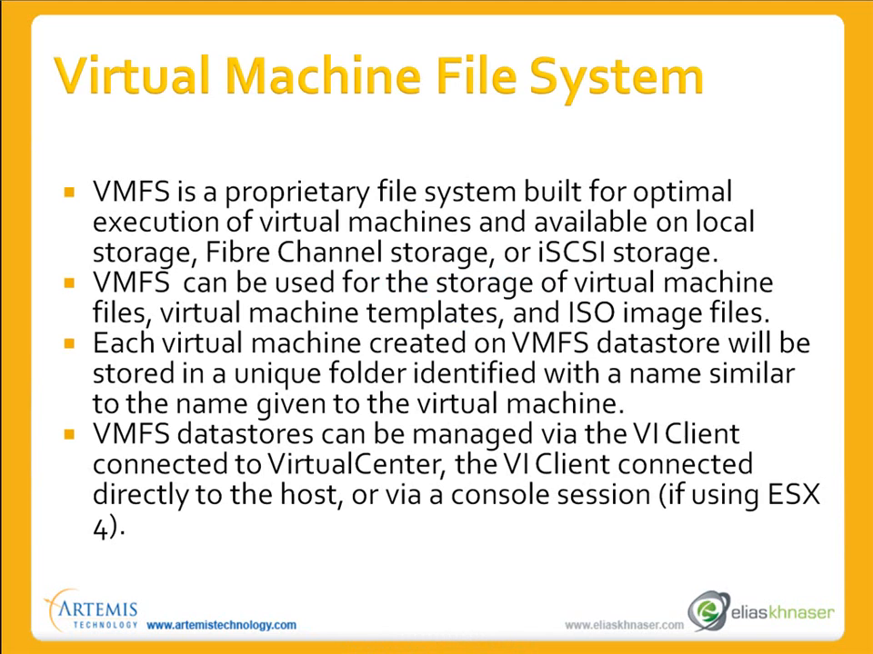
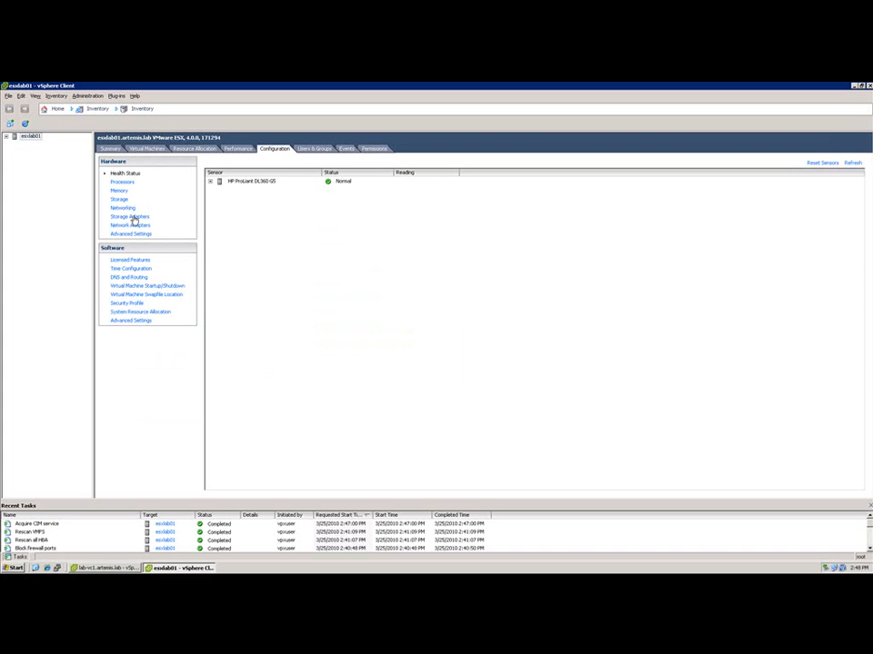
Step: Inspect the details of storage adapter vmhba2 on host esxlab01
{"action": "left_click", "coordinate": [132, 217]}
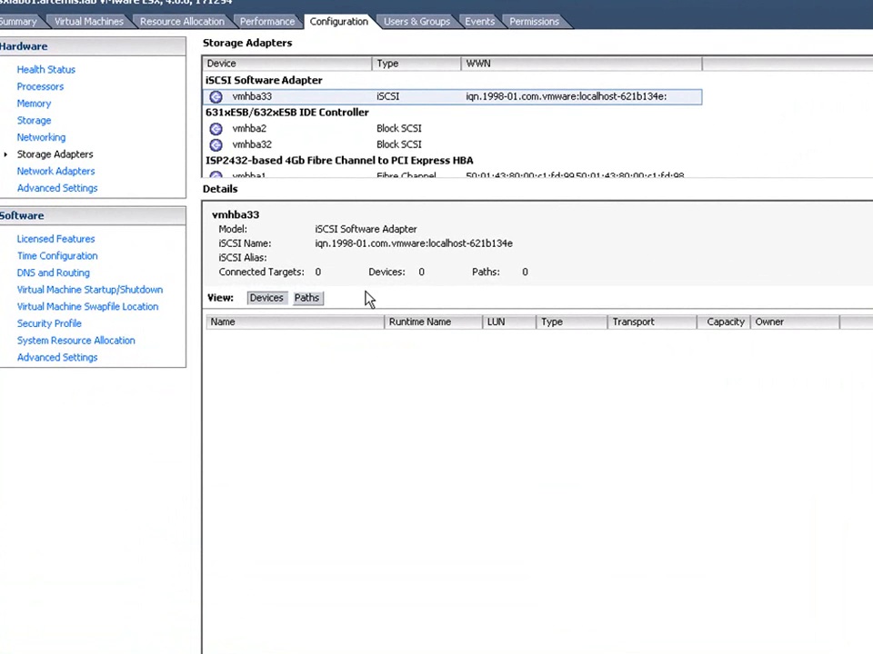
{"action": "left_click", "coordinate": [263, 130]}
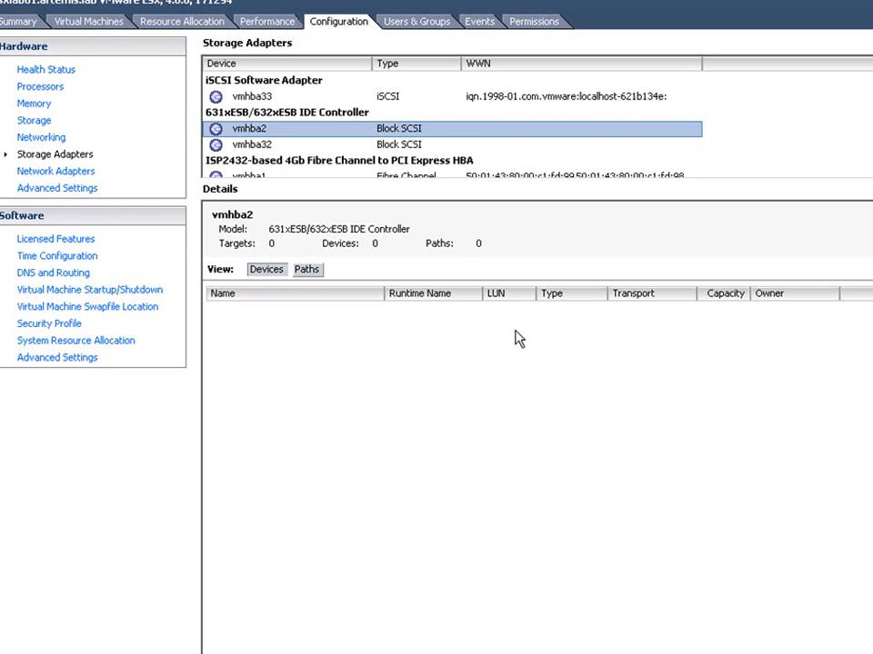
Step: Check which LUNs are offered for a new Disk/LUN datastore, and leave the wizard without creating one
{"action": "left_click", "coordinate": [41, 123]}
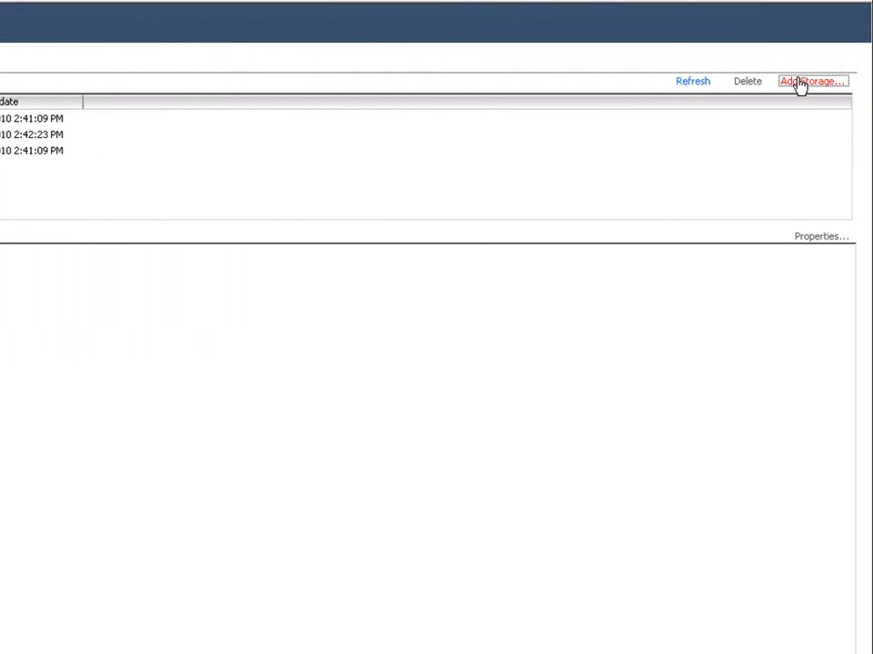
{"action": "left_click", "coordinate": [872, 70]}
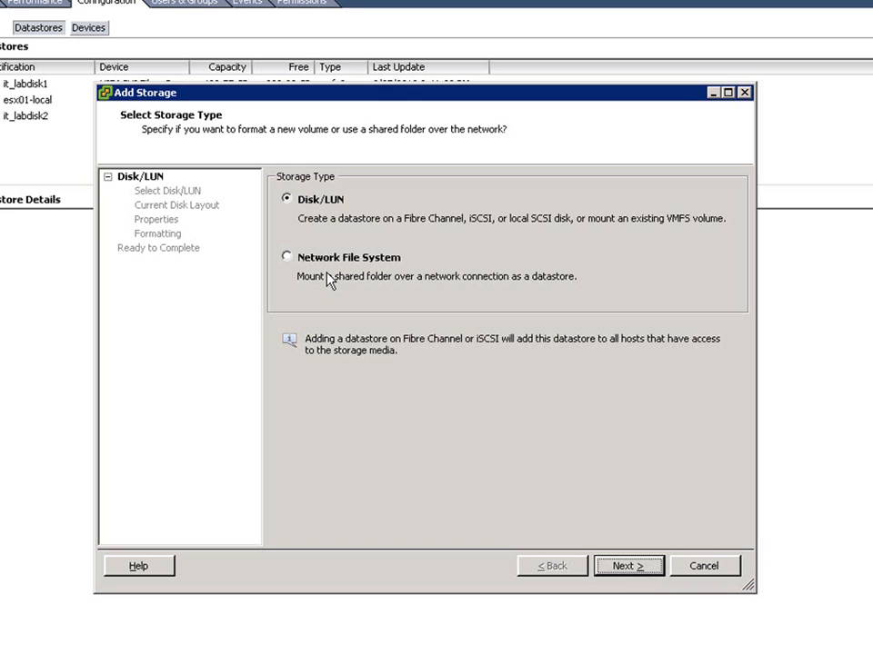
{"action": "left_click", "coordinate": [625, 567]}
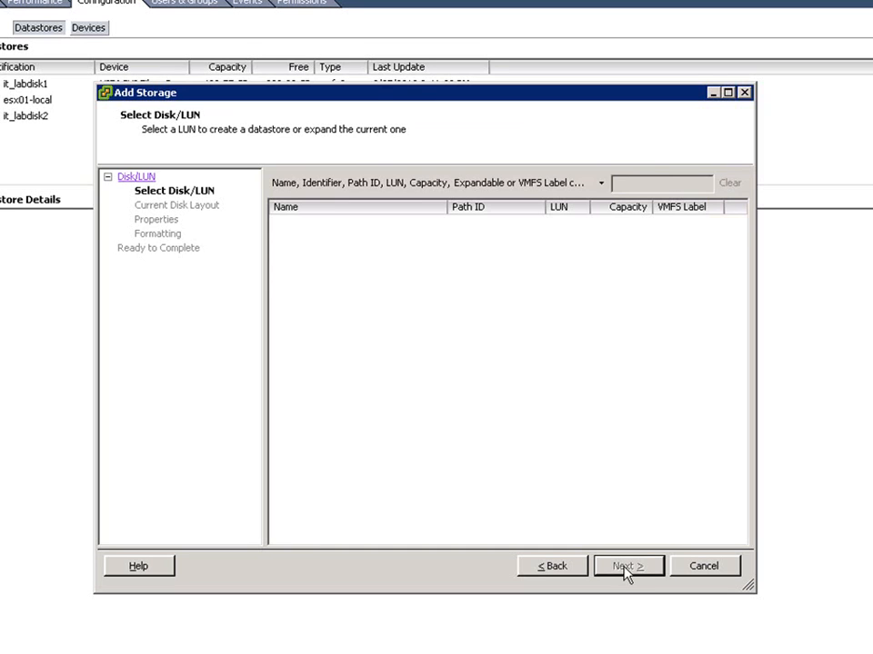
{"action": "left_click", "coordinate": [704, 566]}
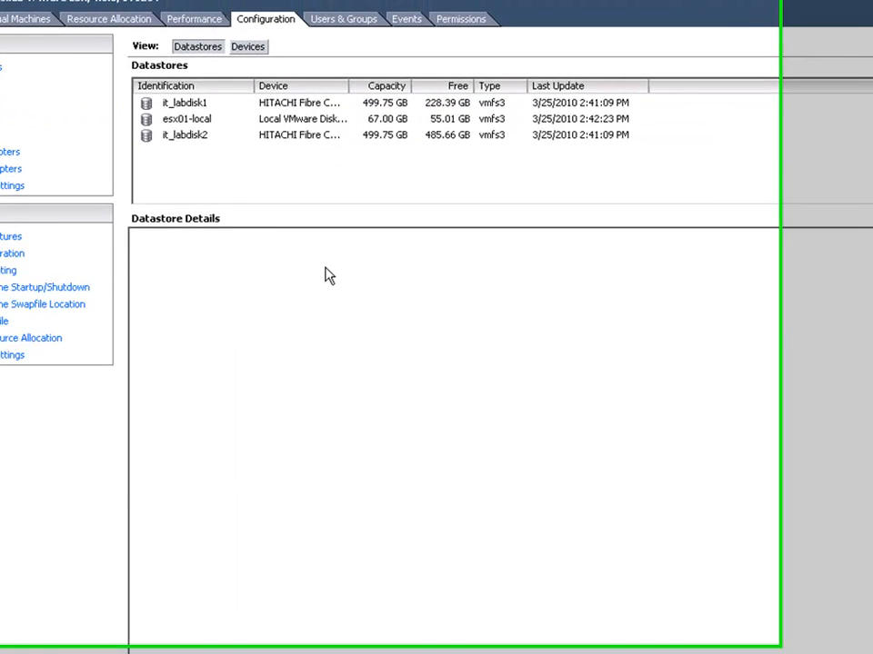
Step: Rescan the host's storage adapters for new storage devices and new VMFS volumes
{"action": "left_click", "coordinate": [5, 153]}
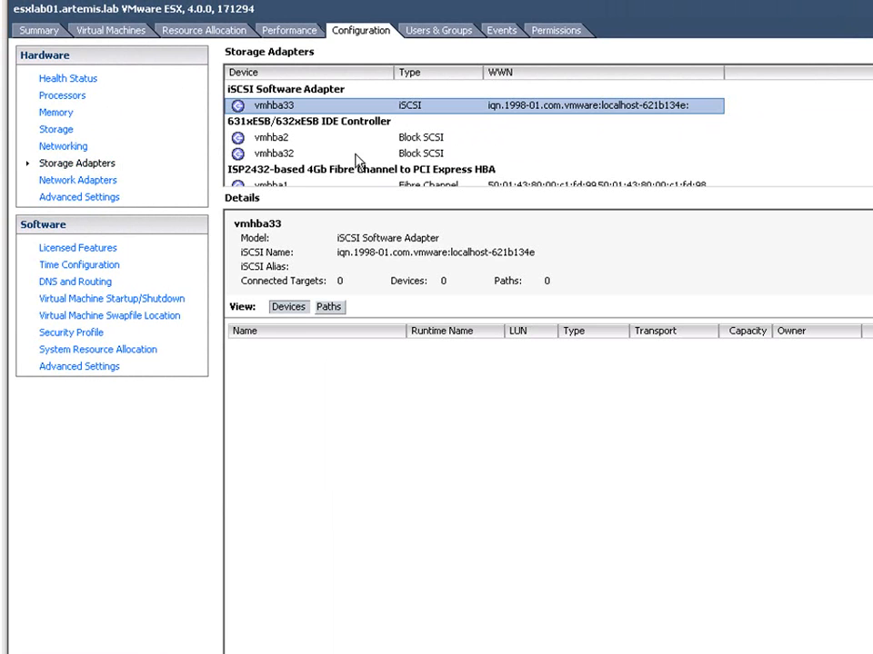
{"action": "left_click", "coordinate": [275, 138]}
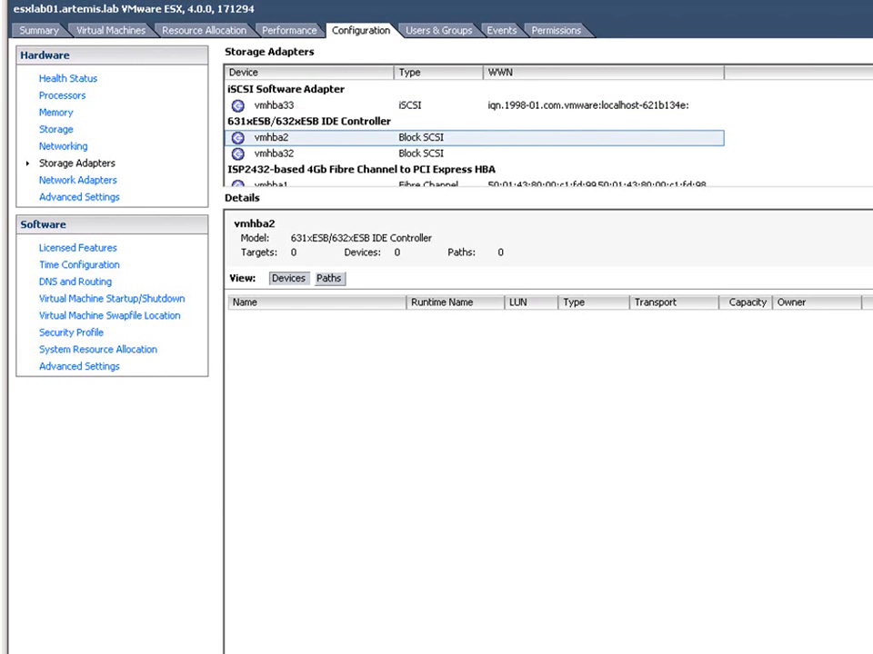
{"action": "left_click", "coordinate": [868, 52]}
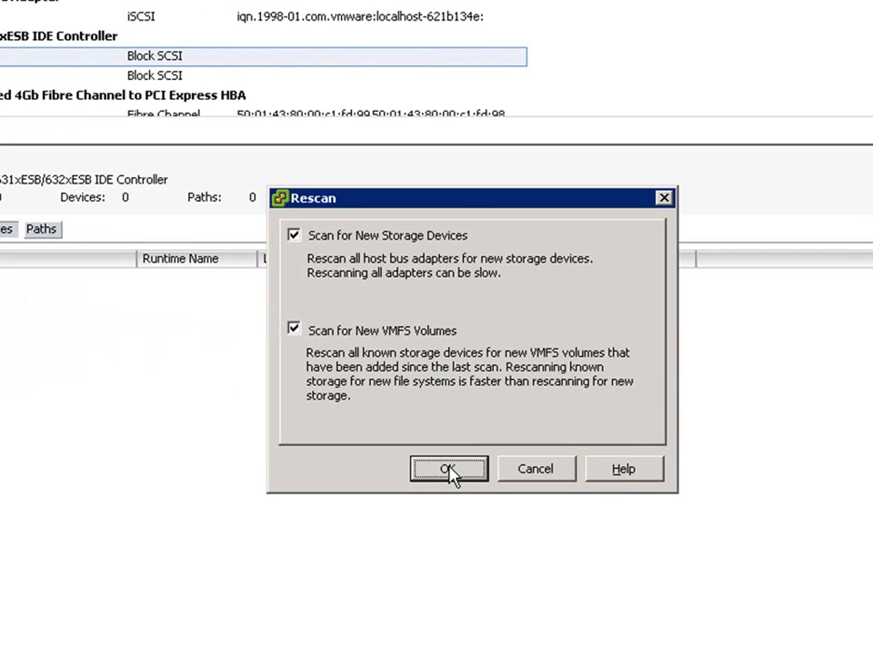
{"action": "left_click", "coordinate": [449, 469]}
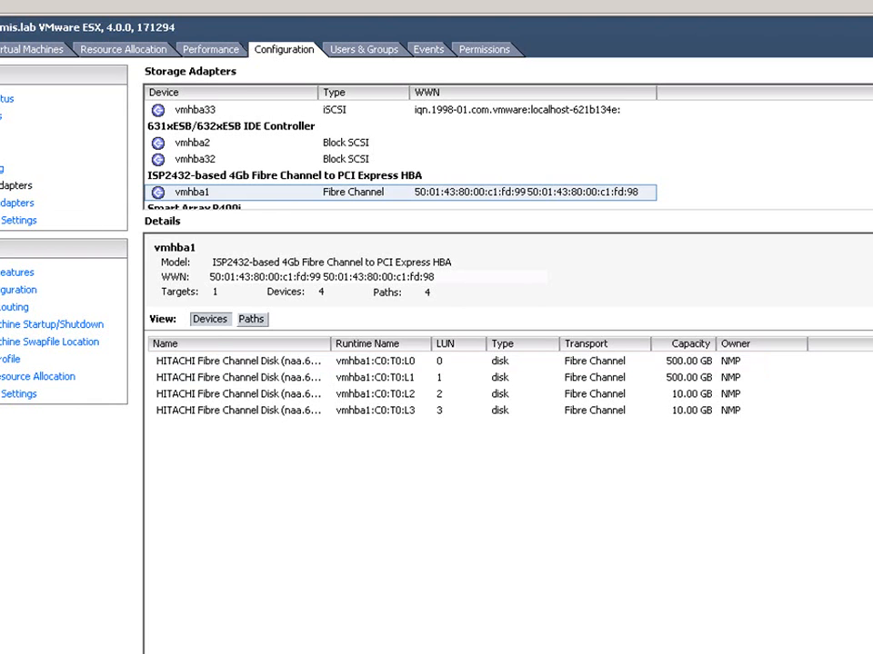
Step: Start a new Disk/LUN datastore on the 10 GB Hitachi Fibre Channel LUN 2, accepting the proposed disk layout
{"action": "left_click", "coordinate": [2, 151]}
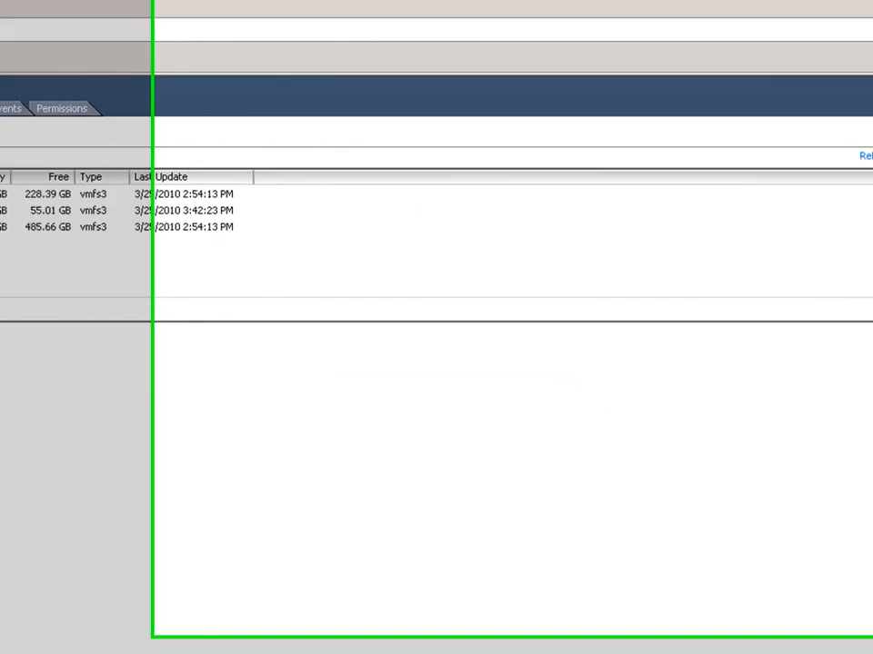
{"action": "left_click", "coordinate": [831, 180]}
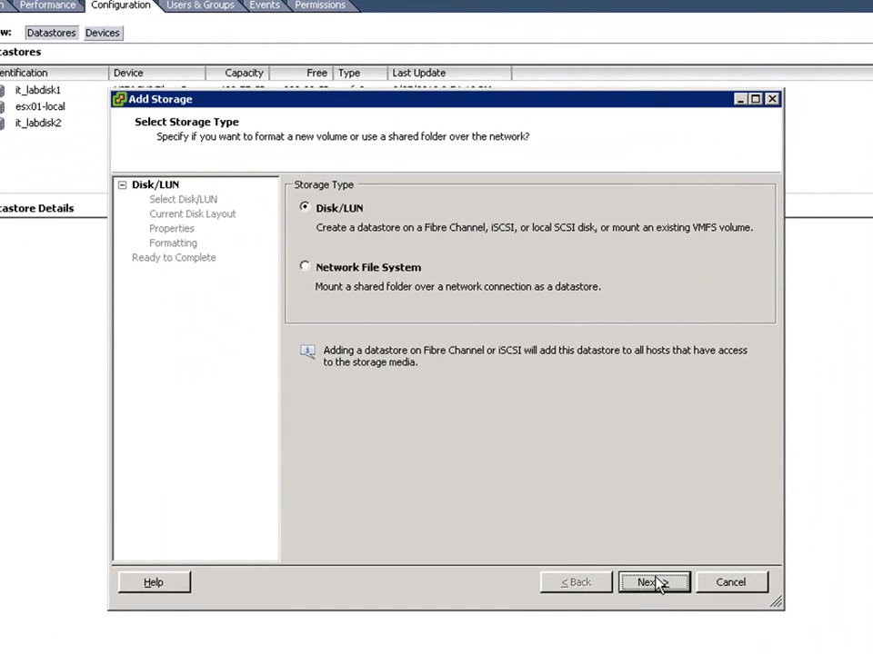
{"action": "left_click", "coordinate": [656, 583]}
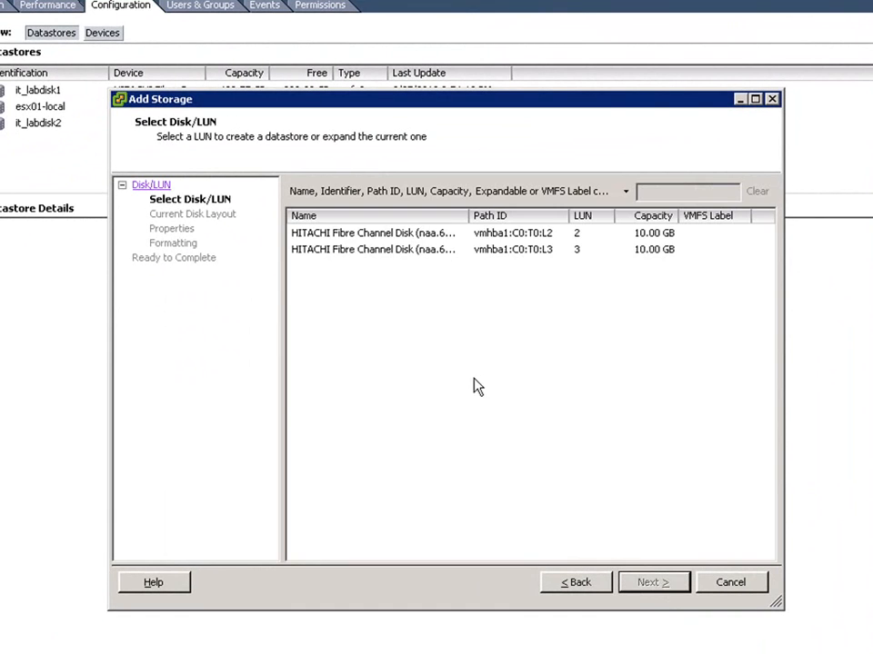
{"action": "left_click", "coordinate": [380, 234]}
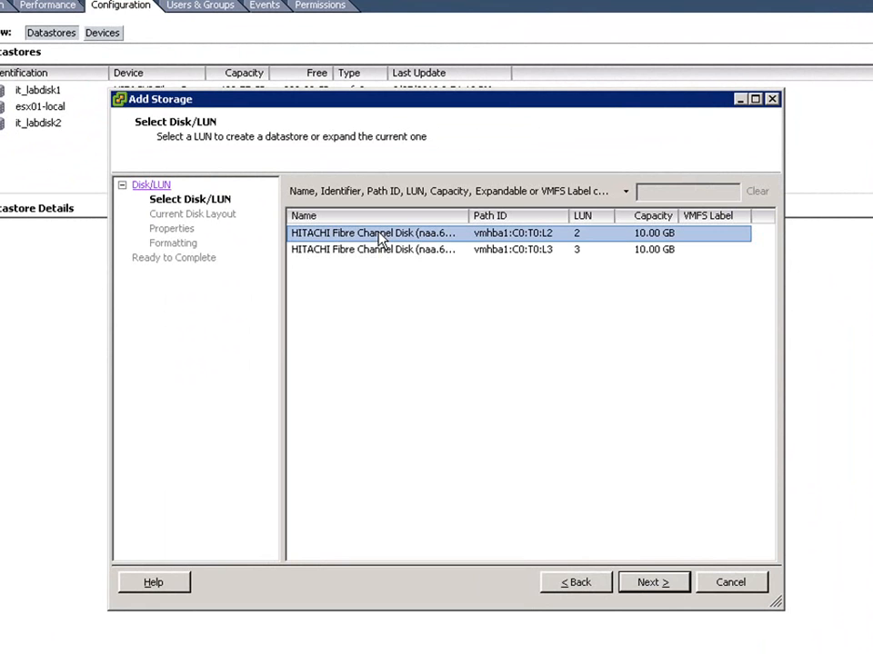
{"action": "left_click", "coordinate": [646, 584]}
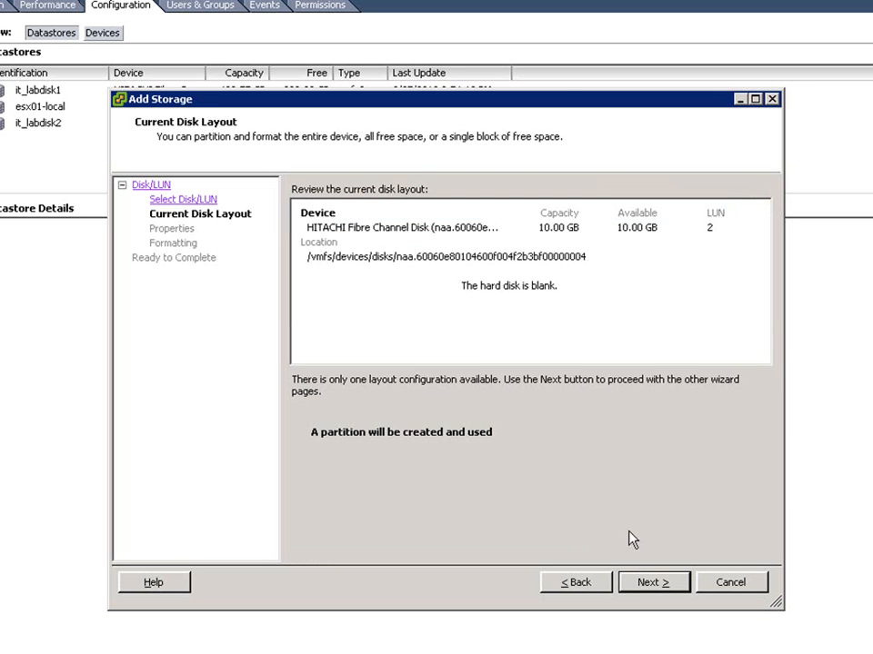
{"action": "left_click", "coordinate": [651, 585]}
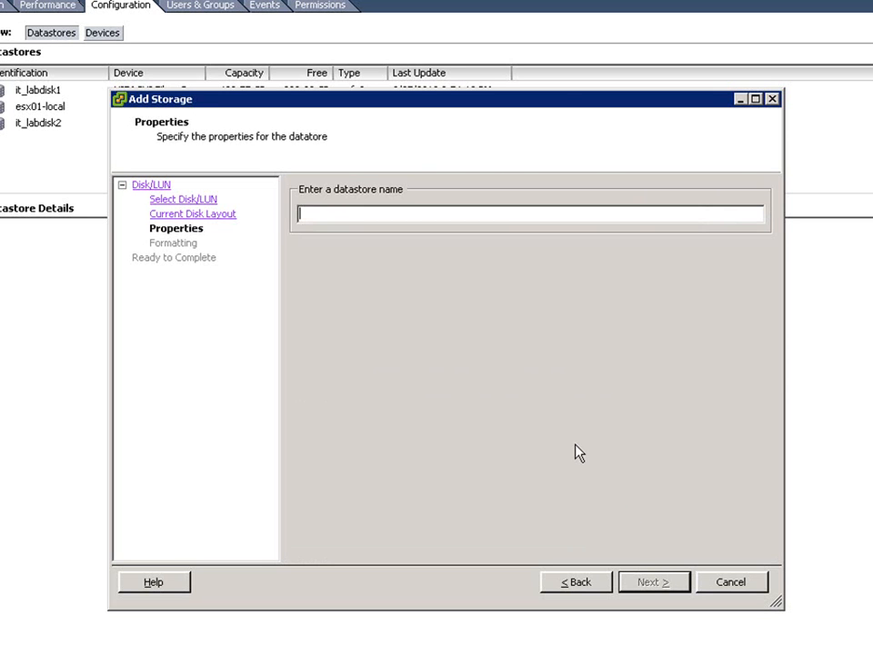
Step: Name the datastore Prod1, keep the 256 GB maximum file size with 1 MB blocks and maximized capacity, and create it
{"action": "type", "text": "Prod1"}
{"action": "left_click", "coordinate": [656, 583]}
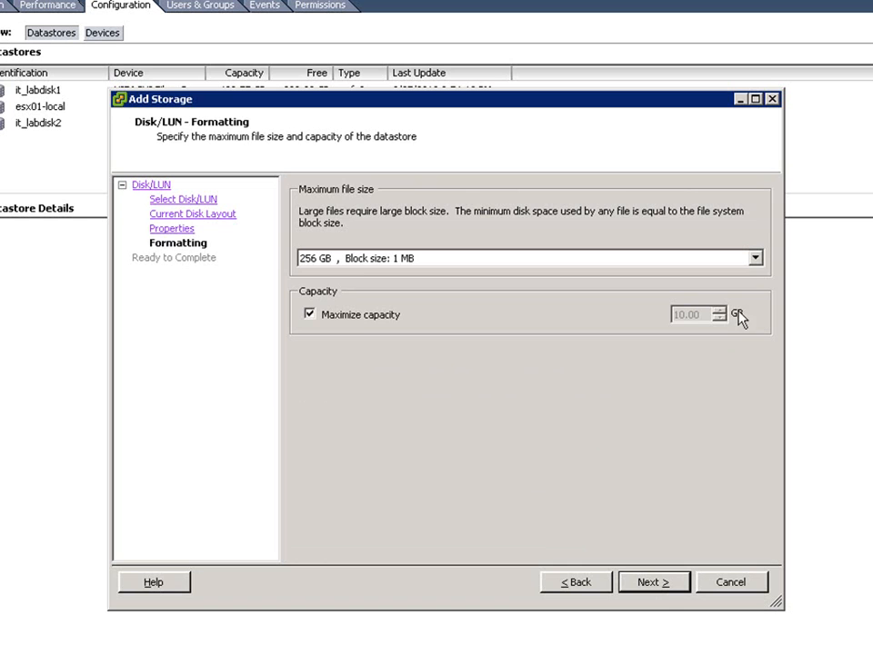
{"action": "left_click", "coordinate": [756, 260]}
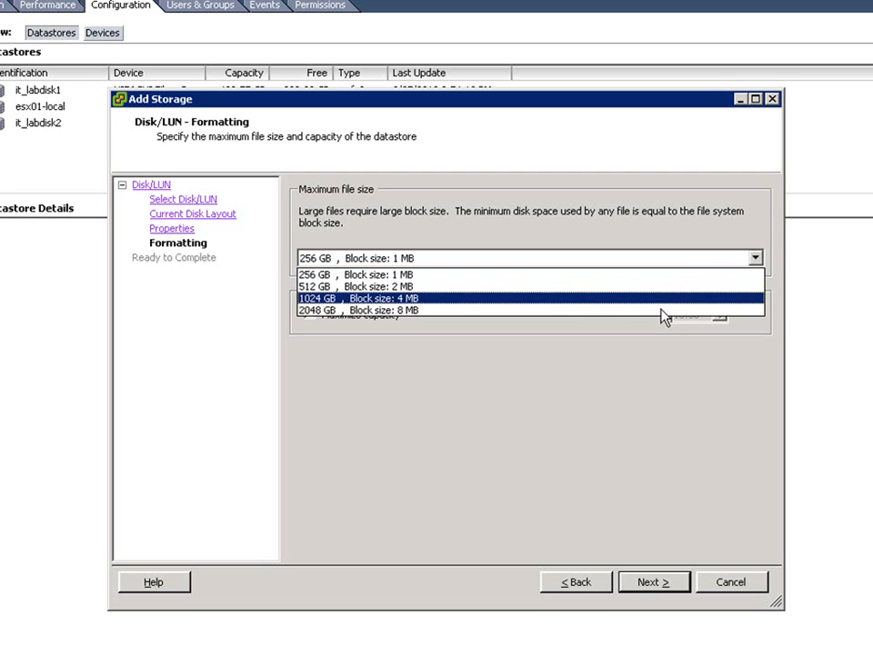
{"action": "left_click", "coordinate": [659, 376]}
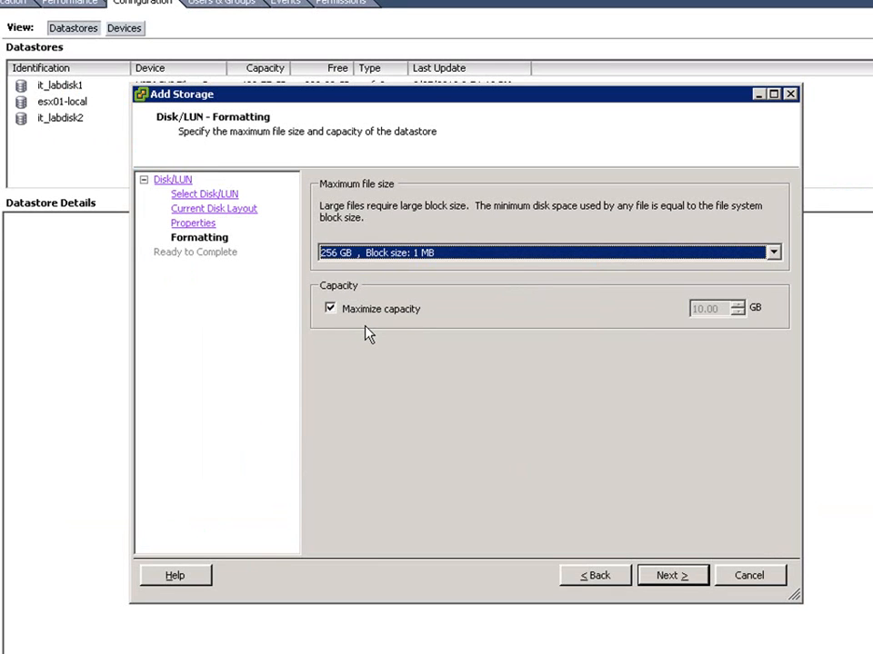
{"action": "left_click", "coordinate": [670, 576]}
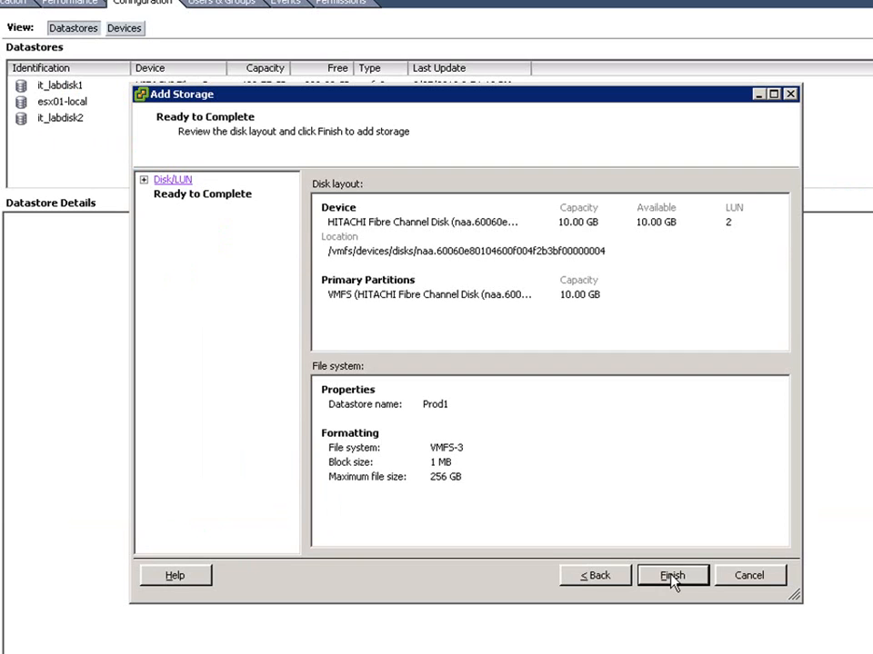
{"action": "left_click", "coordinate": [672, 576]}
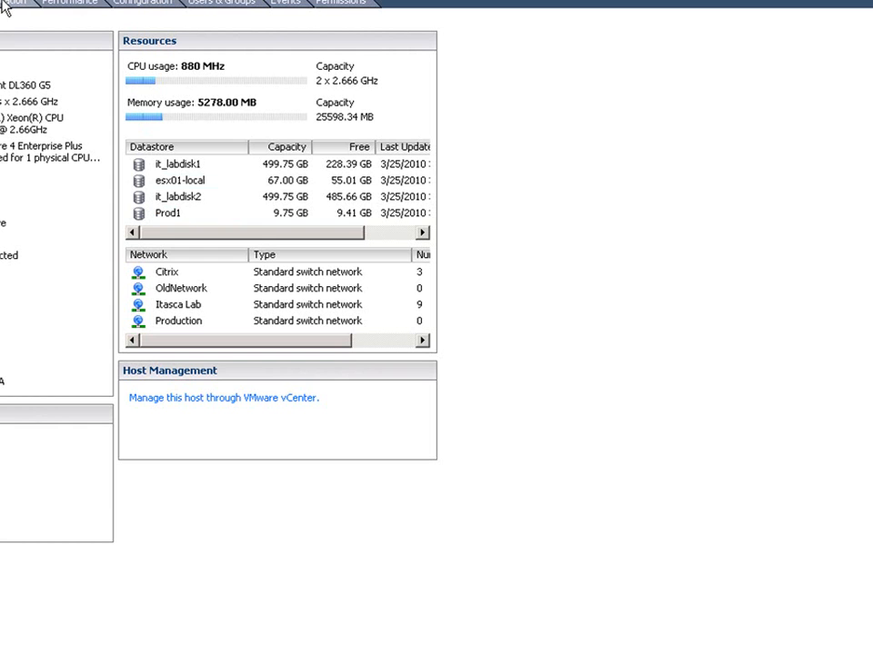
Step: Review the volume properties of the Prod1 datastore, including its rename option, and leave them without making changes
{"action": "left_click", "coordinate": [127, 4]}
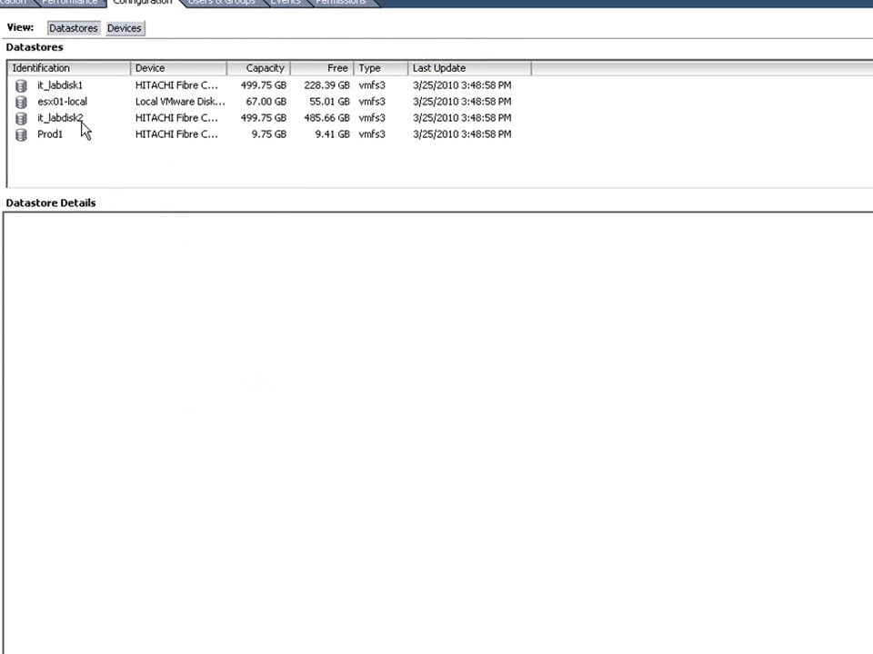
{"action": "left_click", "coordinate": [55, 133]}
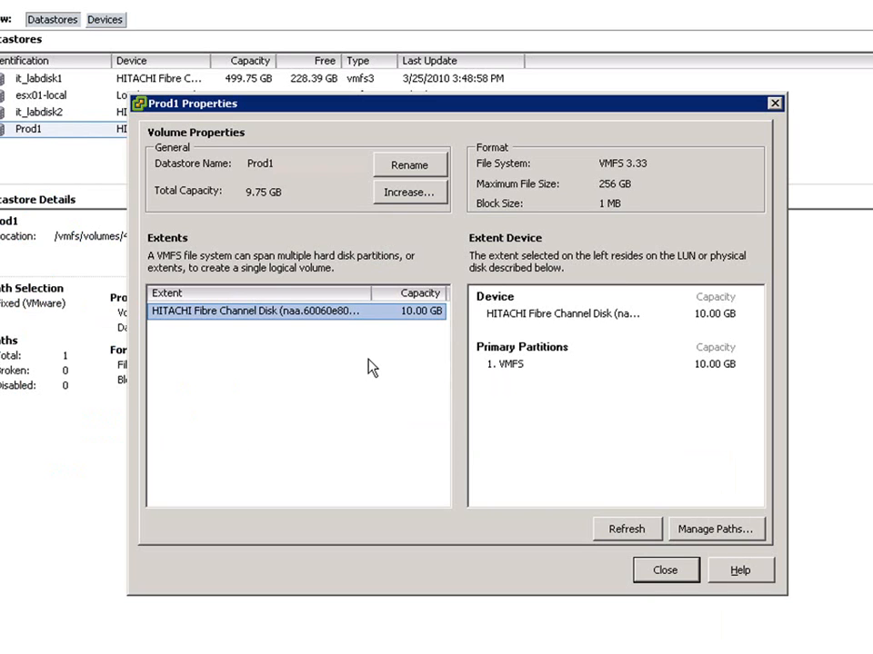
{"action": "left_click", "coordinate": [401, 167]}
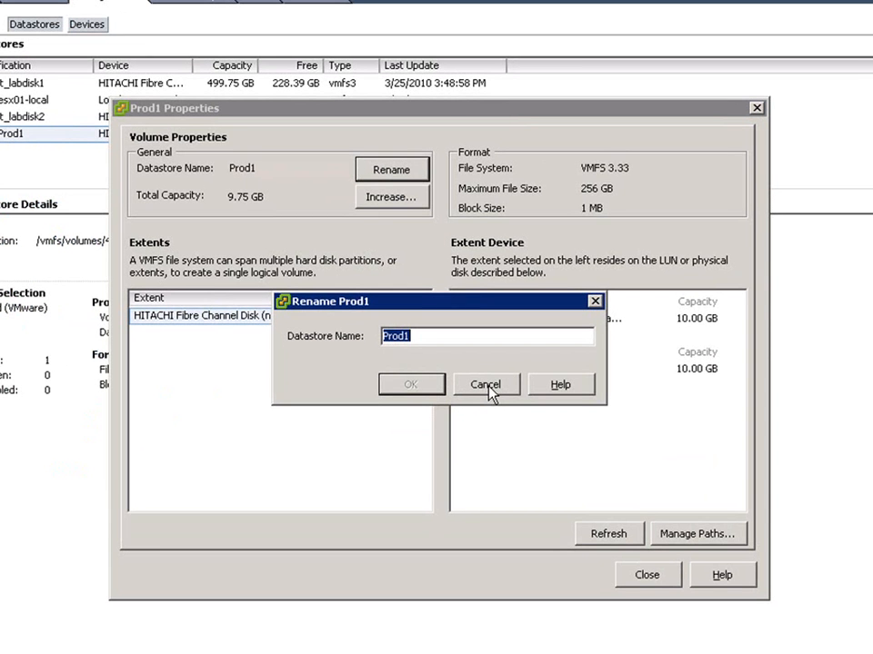
{"action": "left_click", "coordinate": [486, 385]}
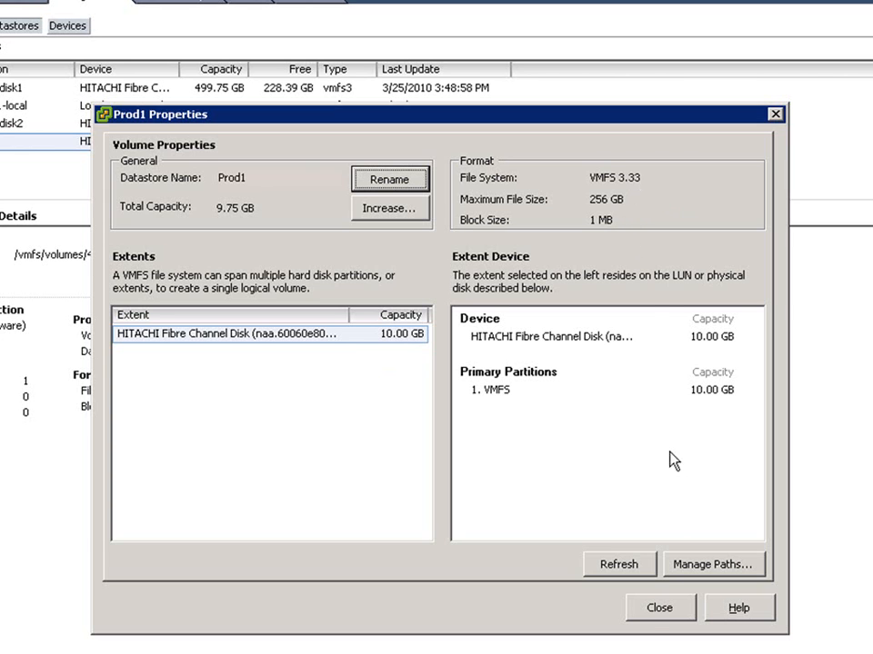
{"action": "left_click", "coordinate": [663, 614]}
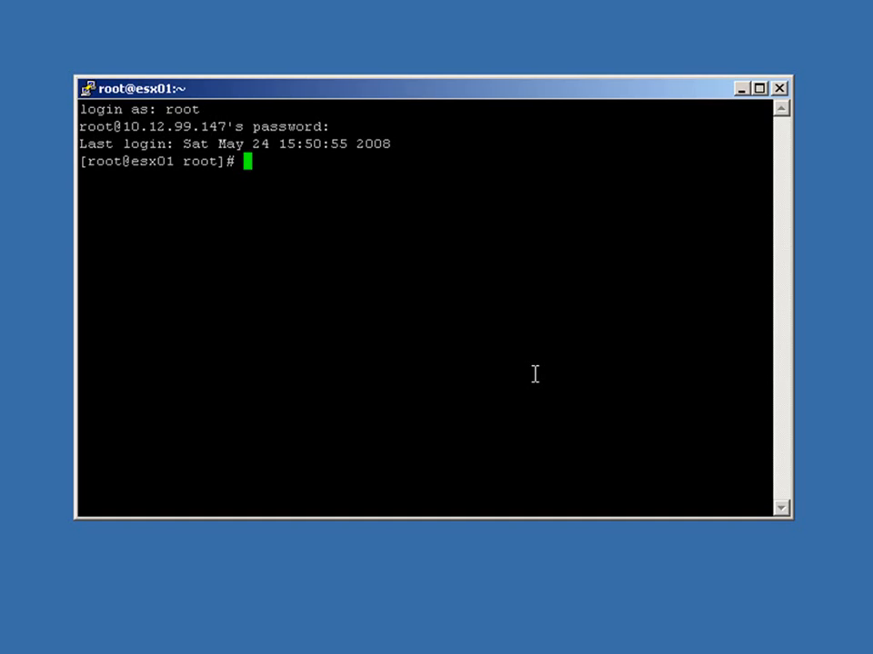
Step: Change to the root directory in the ESX console, and from there to /vmfs
{"action": "type", "text": "cd /"}
{"action": "key", "text": "Return"}
{"action": "type", "text": "cd "}
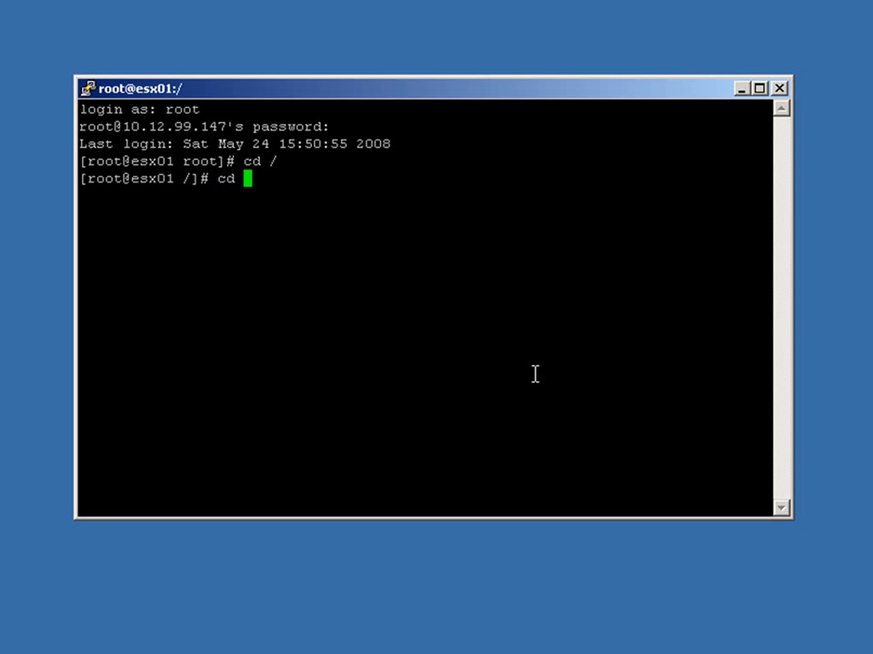
{"action": "type", "text": "/"}
{"action": "type", "text": "vmfs"}
{"action": "key", "text": "Return"}
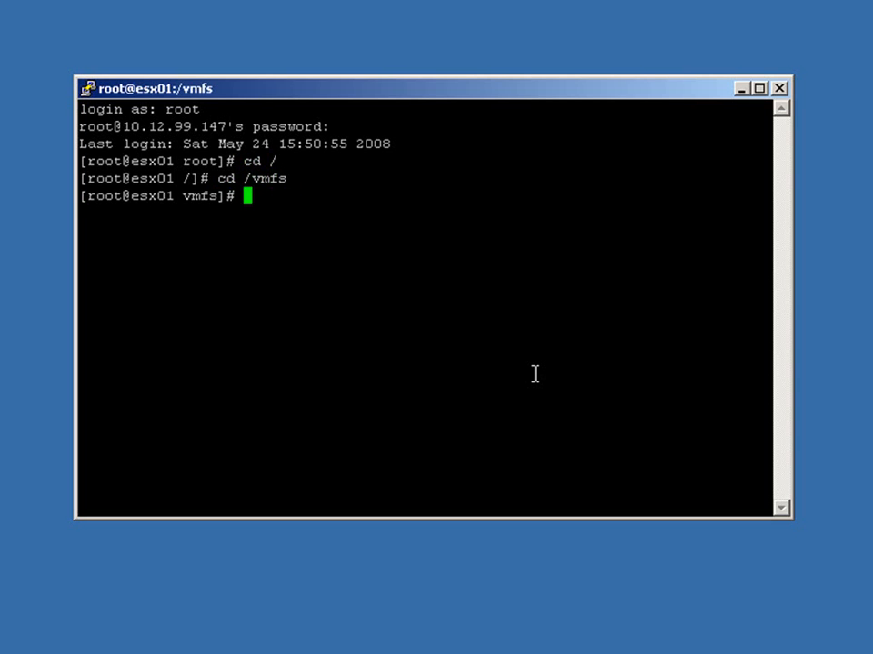
Step: Try to change to /volumes, and list the contents of the vmfs directory
{"action": "type", "text": "cd /volumes"}
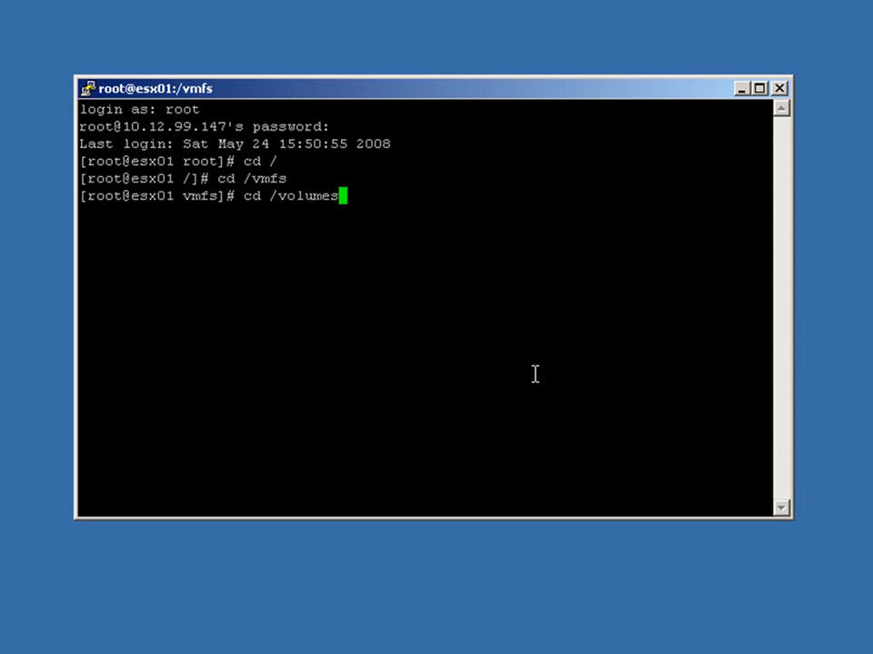
{"action": "key", "text": "Return"}
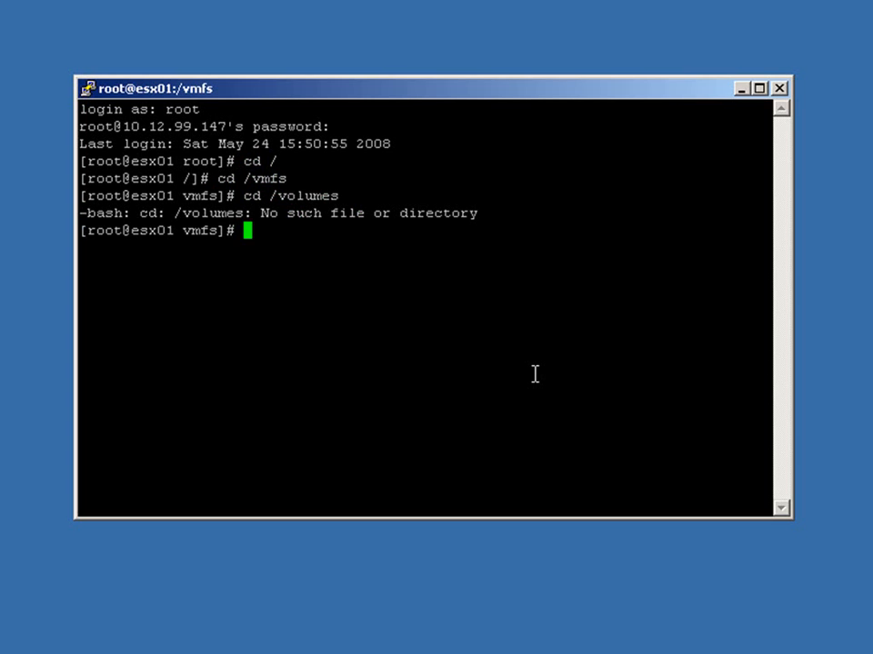
{"action": "type", "text": "ls"}
{"action": "key", "text": "Return"}
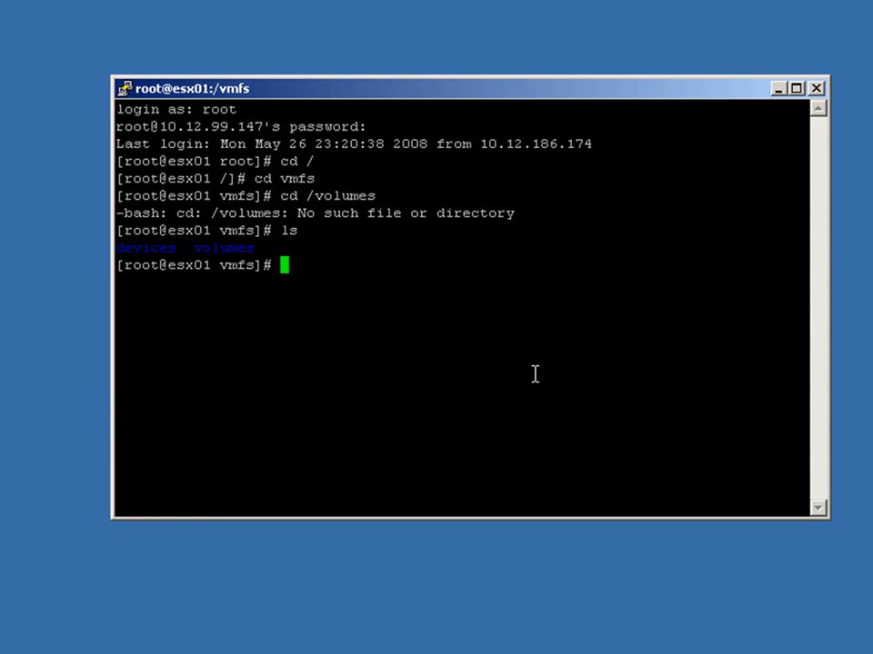
Step: List the contents of the volumes directory and highlight the long identifier beside Prod1
{"action": "type", "text": "cd vol"}
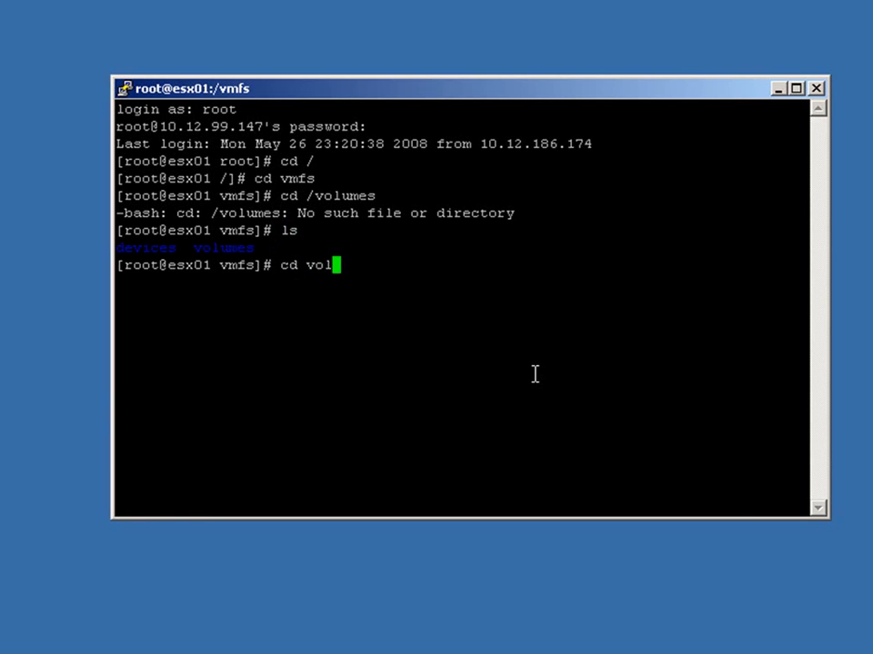
{"action": "type", "text": "umes"}
{"action": "key", "text": "Return"}
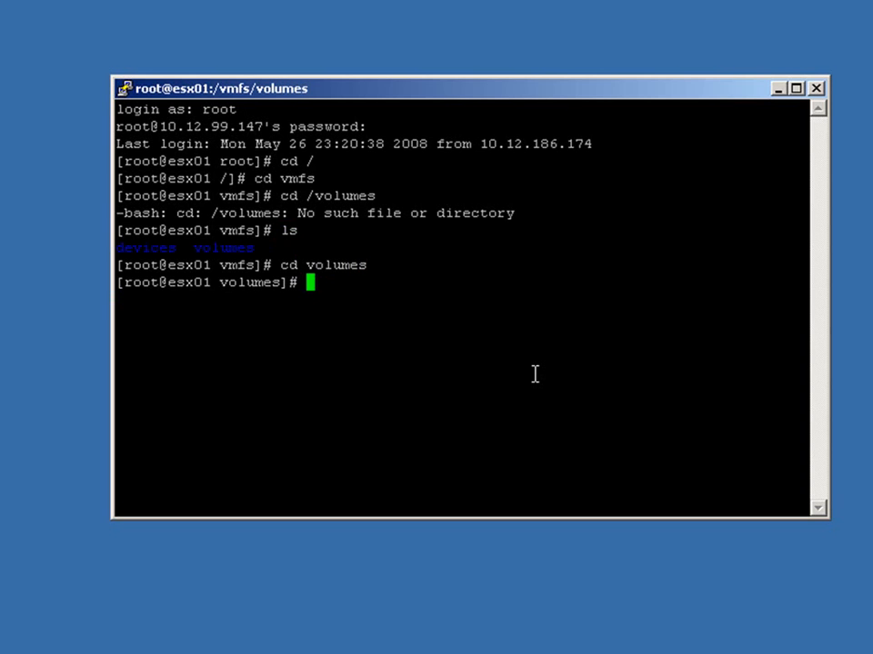
{"action": "type", "text": "ls"}
{"action": "key", "text": "Return"}
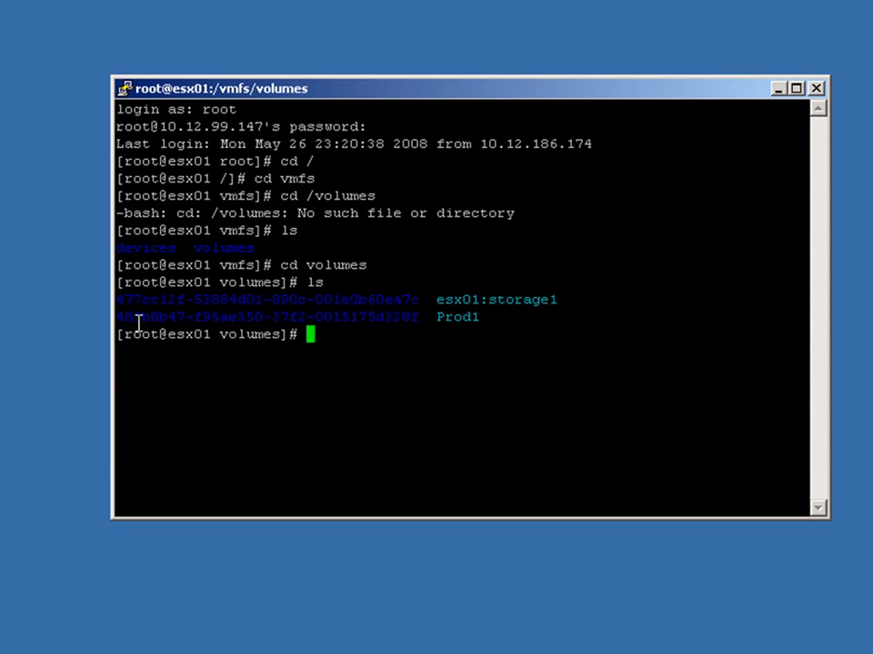
{"action": "left_click_drag", "start_coordinate": [119, 318], "coordinate": [425, 315]}
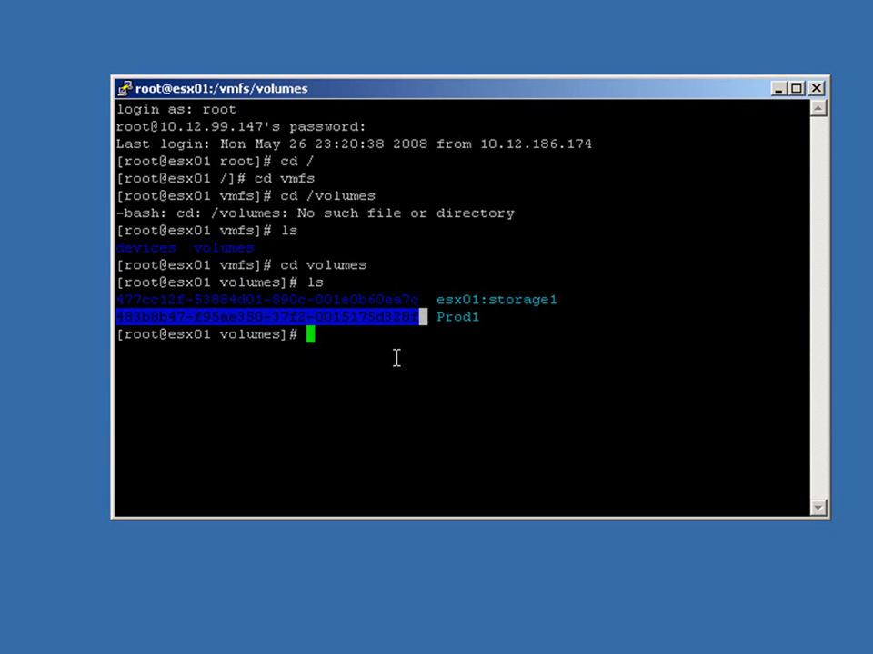
{"action": "left_click", "coordinate": [396, 357]}
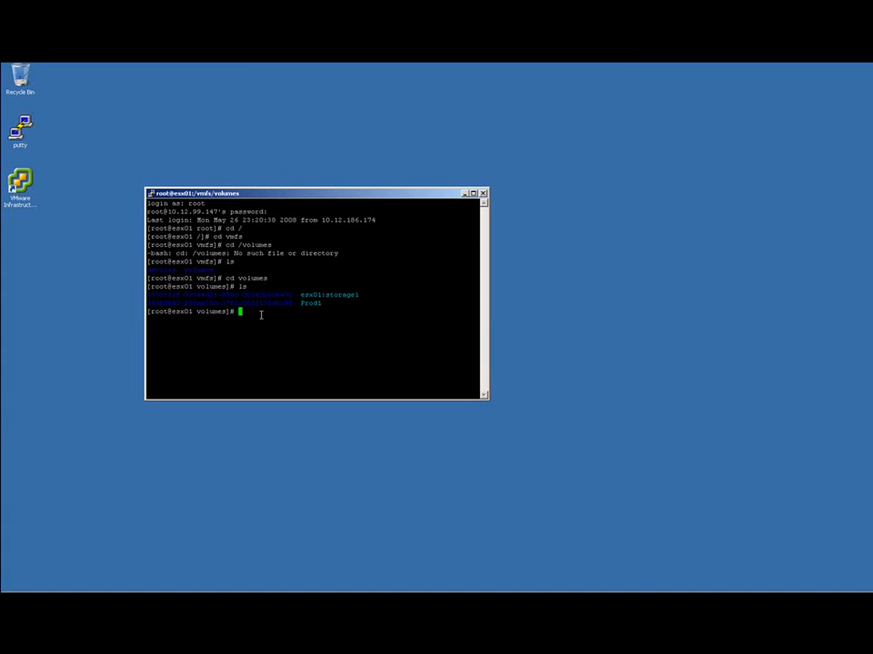
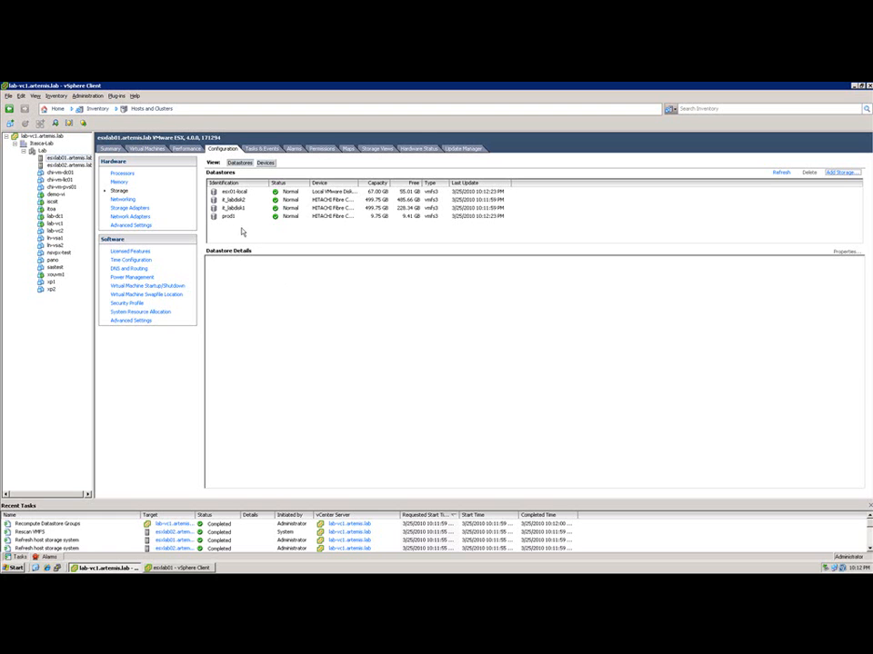
Step: Start increasing the capacity of the prod1 datastore, choosing the 10 GB Hitachi Fibre Channel LUN 3 as the extent device
{"action": "left_click", "coordinate": [232, 217]}
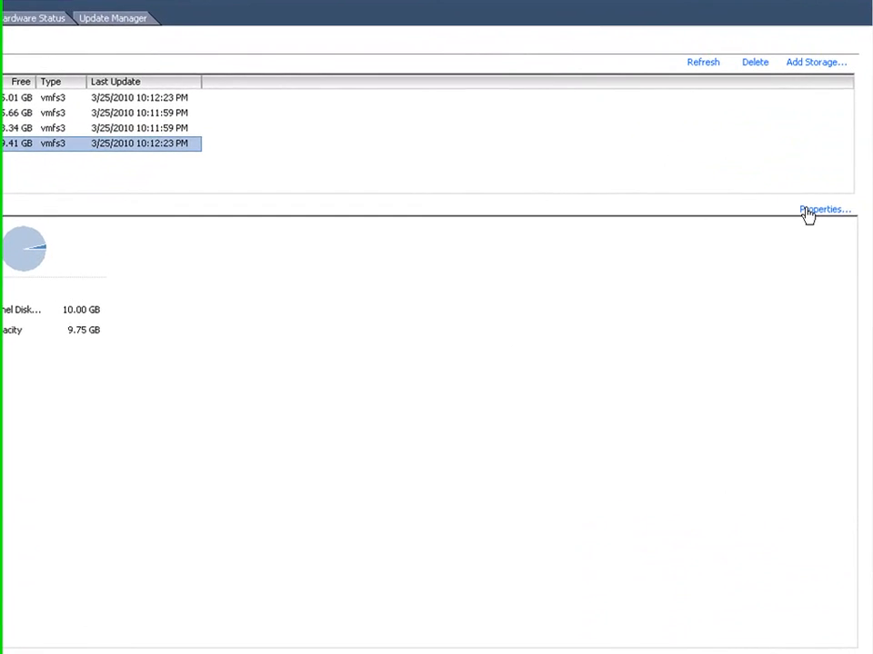
{"action": "left_click", "coordinate": [823, 235]}
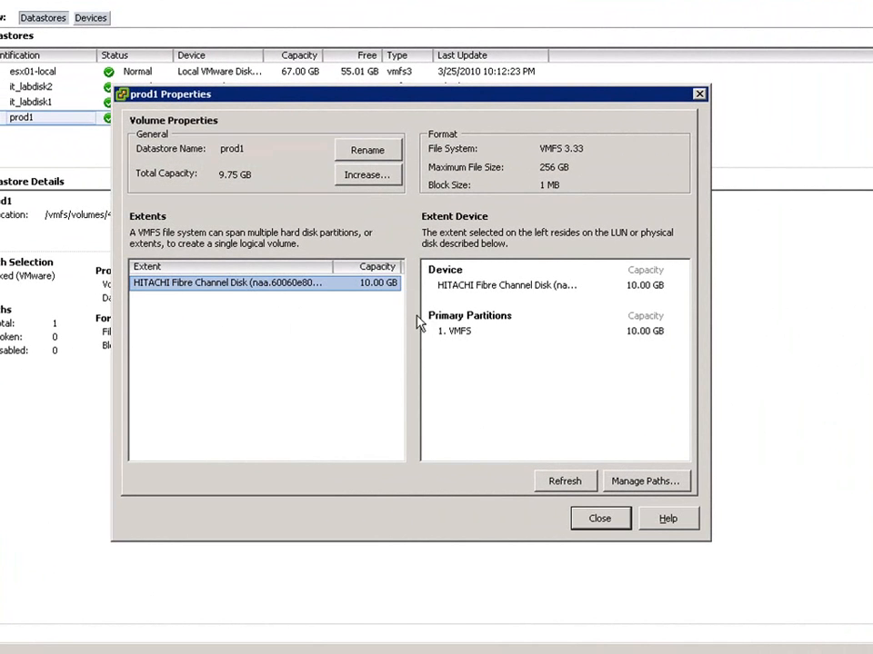
{"action": "left_click", "coordinate": [373, 178]}
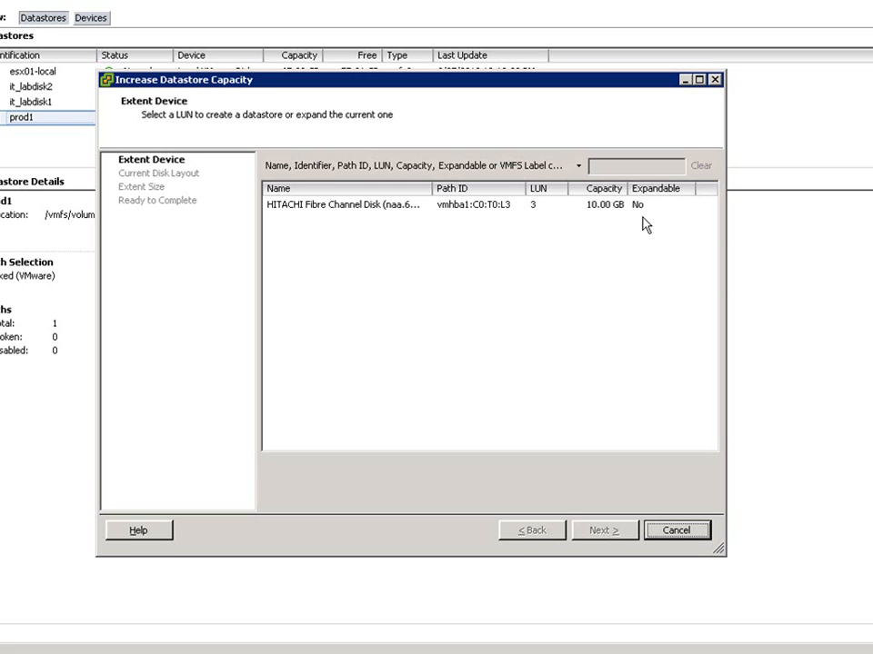
{"action": "left_click", "coordinate": [376, 208]}
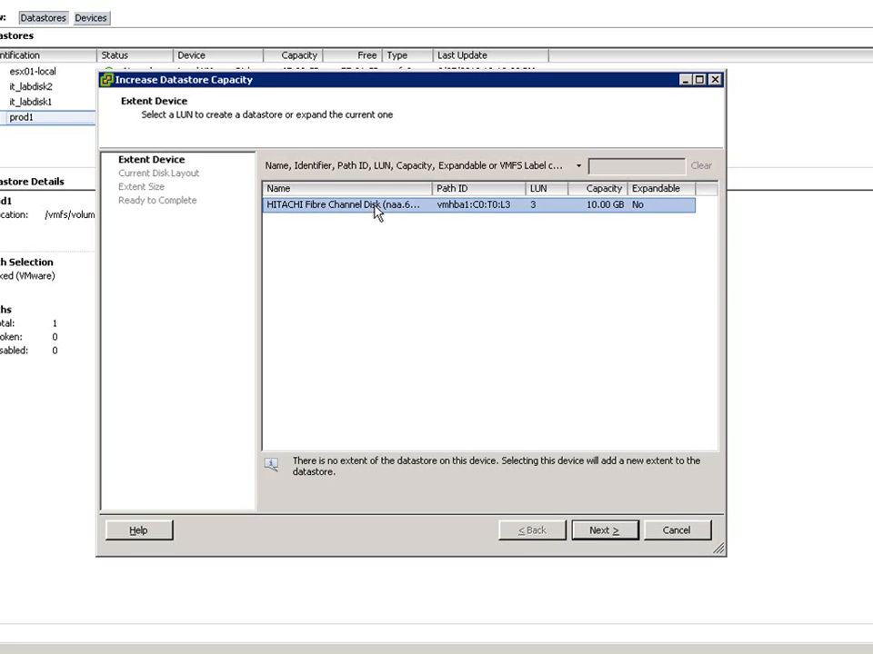
{"action": "left_click", "coordinate": [600, 538]}
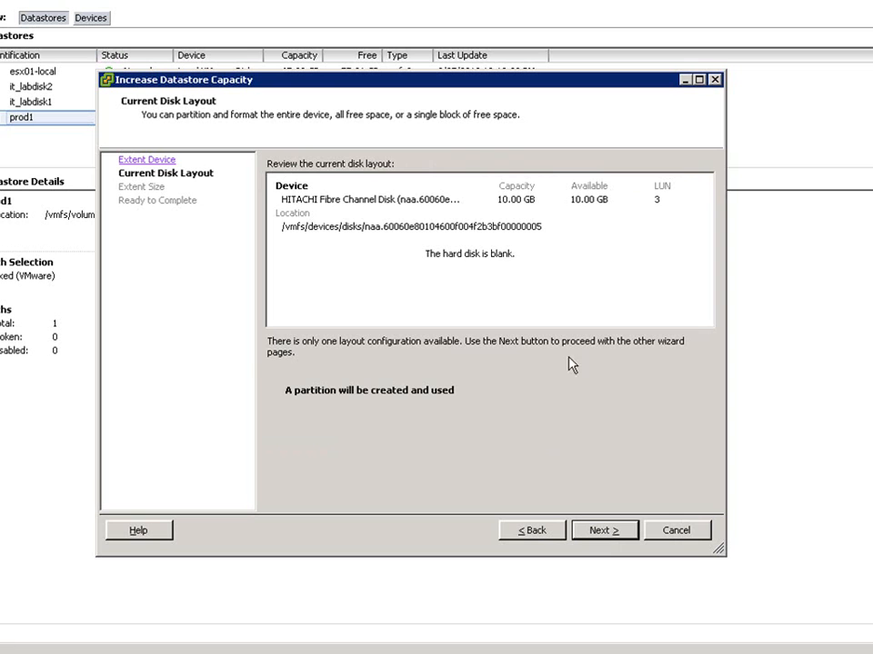
Step: Allocate 5 GB instead of the maximum capacity to the new prod1 extent, complete the capacity increase, and close the datastore properties
{"action": "left_click", "coordinate": [596, 535]}
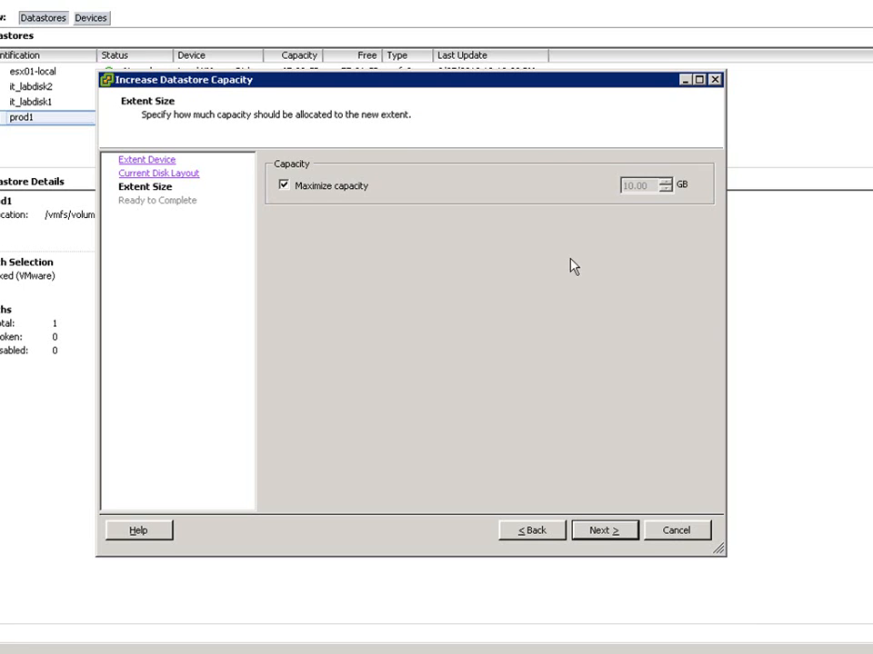
{"action": "left_click", "coordinate": [285, 187]}
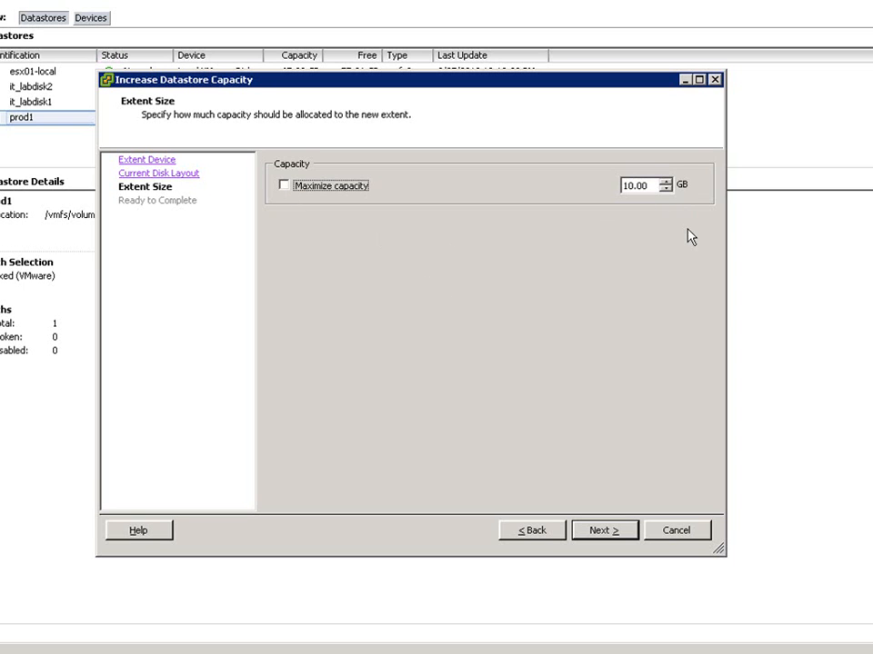
{"action": "left_click", "coordinate": [642, 186]}
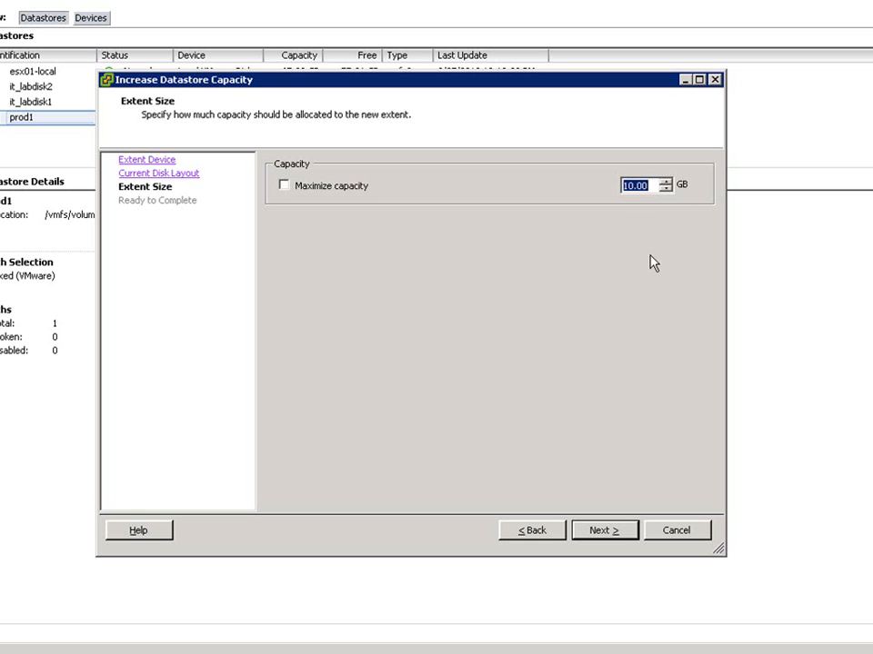
{"action": "type", "text": "5"}
{"action": "left_click", "coordinate": [605, 537]}
{"action": "left_click", "coordinate": [605, 531]}
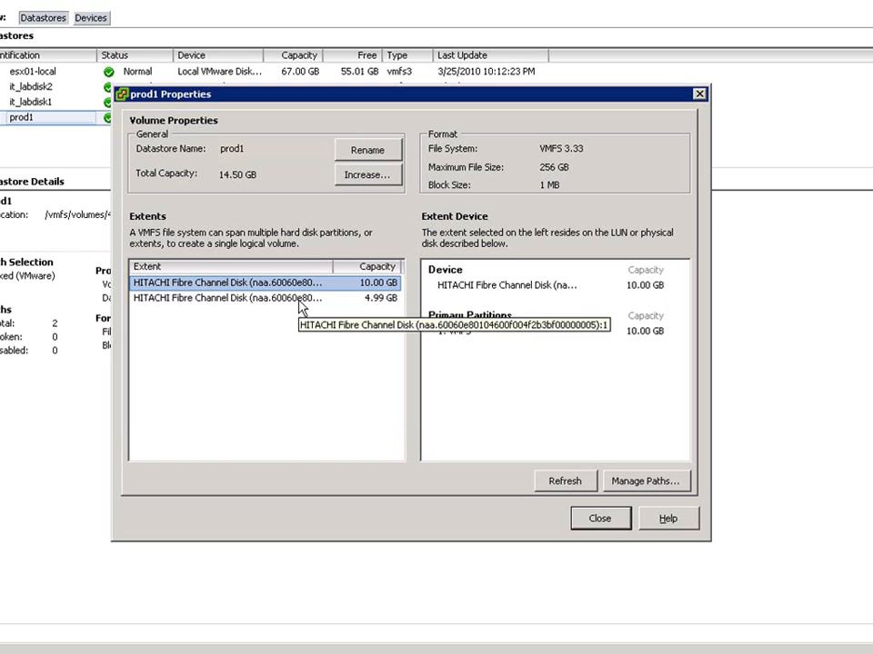
{"action": "left_click", "coordinate": [599, 520]}
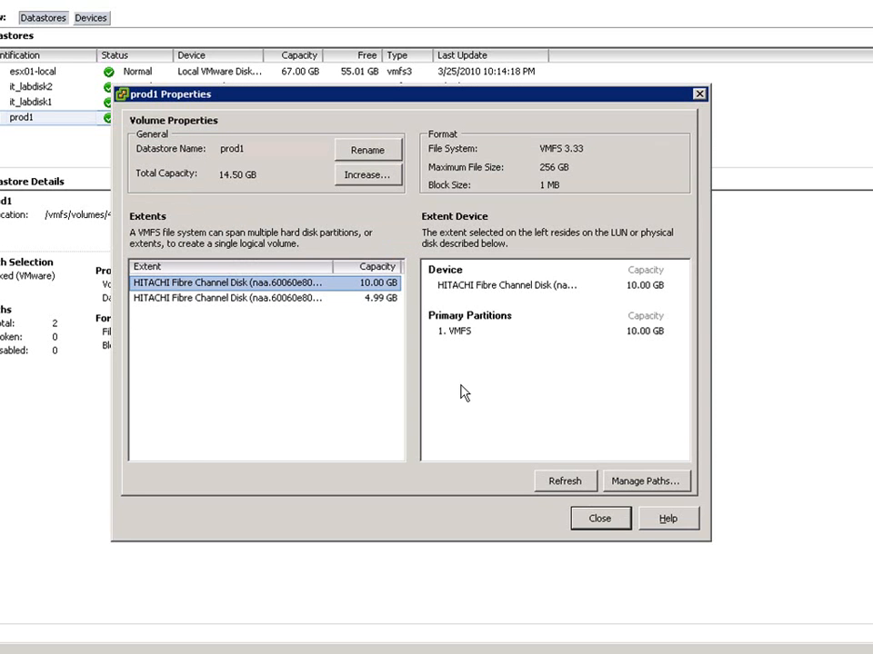
Step: Expand the prod1 extent on Hitachi LUN 3 into its free space with maximized capacity, and close the datastore properties
{"action": "left_click", "coordinate": [365, 178]}
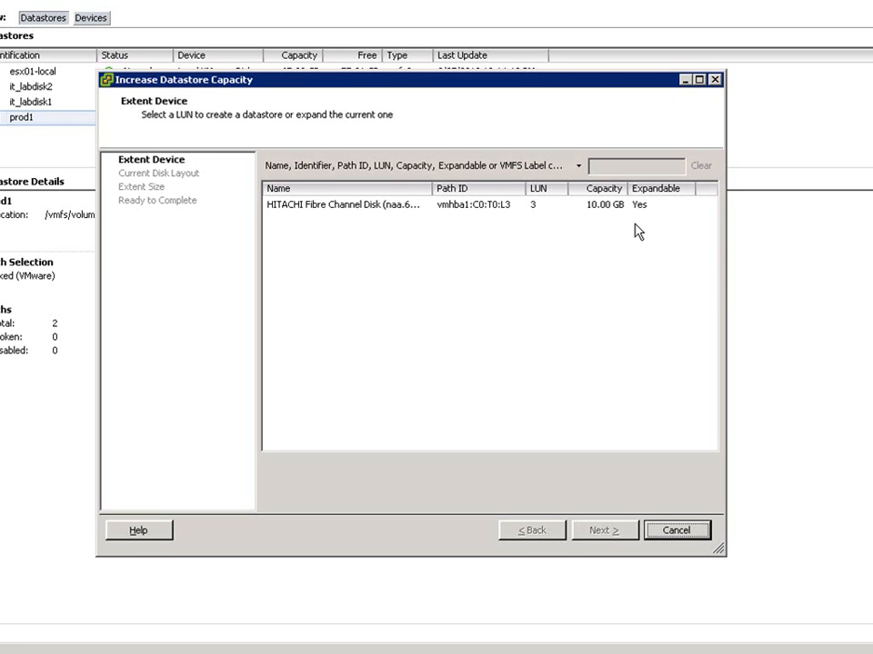
{"action": "left_click", "coordinate": [408, 211]}
{"action": "left_click", "coordinate": [602, 532]}
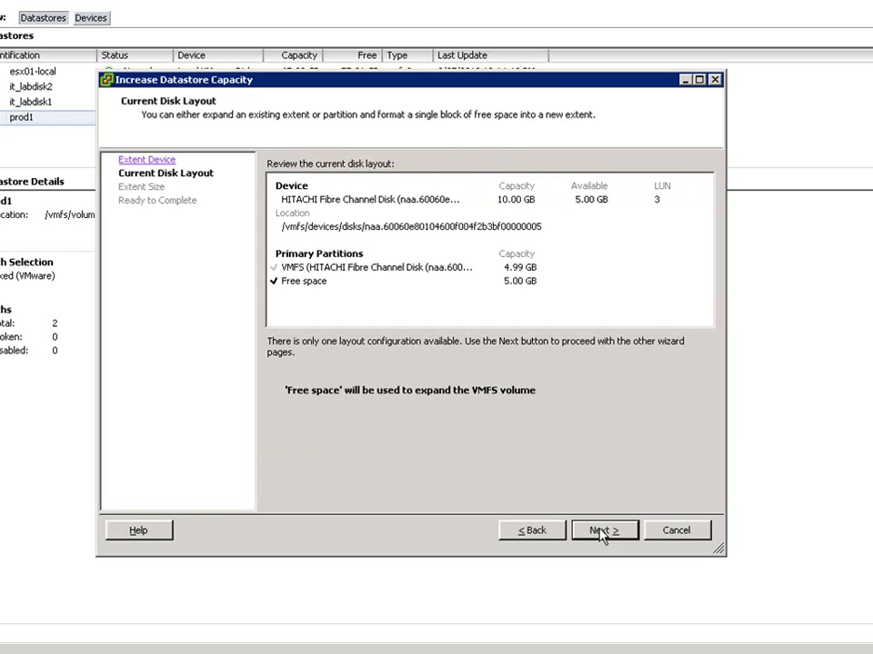
{"action": "left_click", "coordinate": [600, 533]}
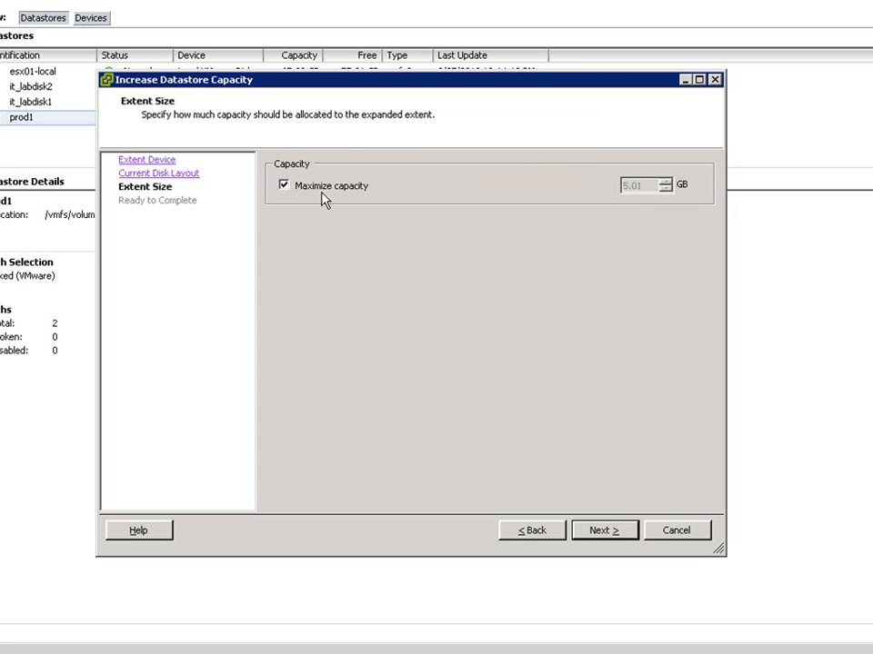
{"action": "left_click", "coordinate": [603, 531]}
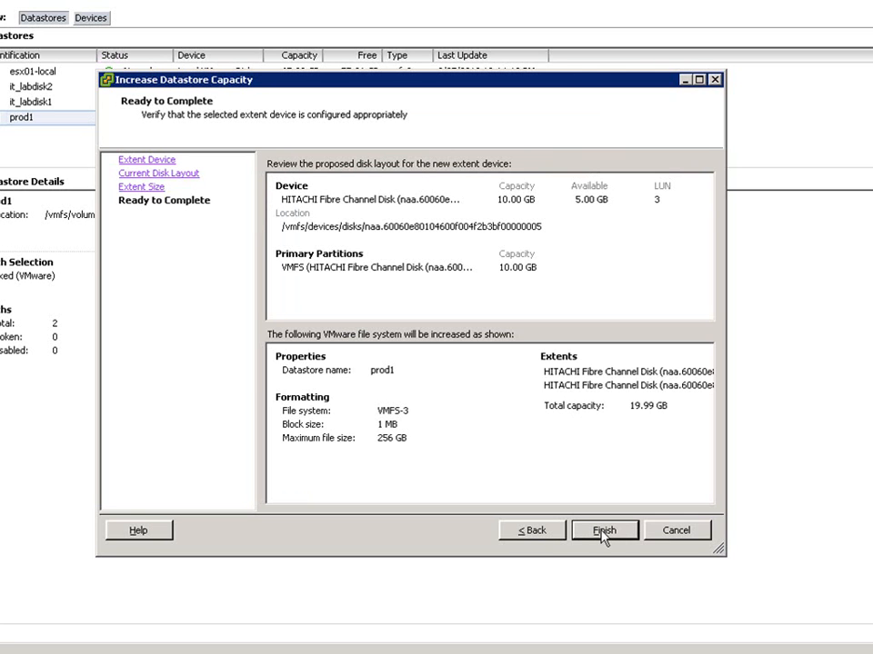
{"action": "left_click", "coordinate": [603, 531]}
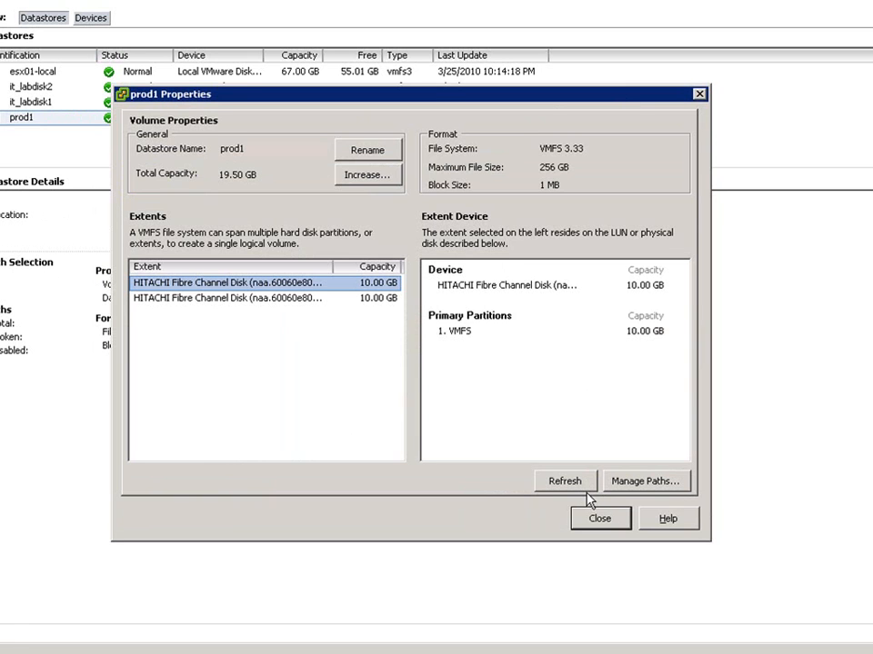
{"action": "left_click", "coordinate": [586, 491]}
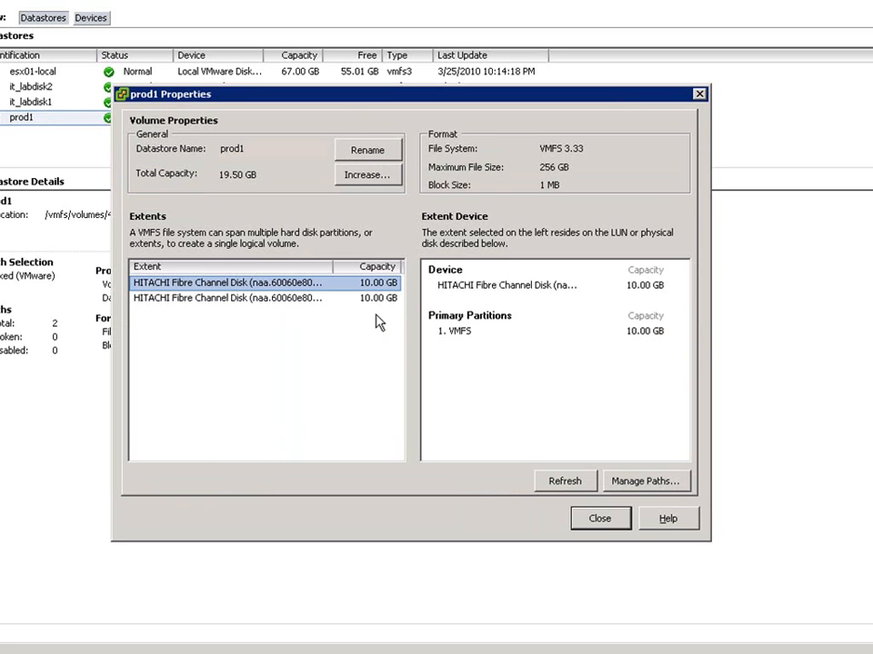
{"action": "left_click", "coordinate": [601, 522]}
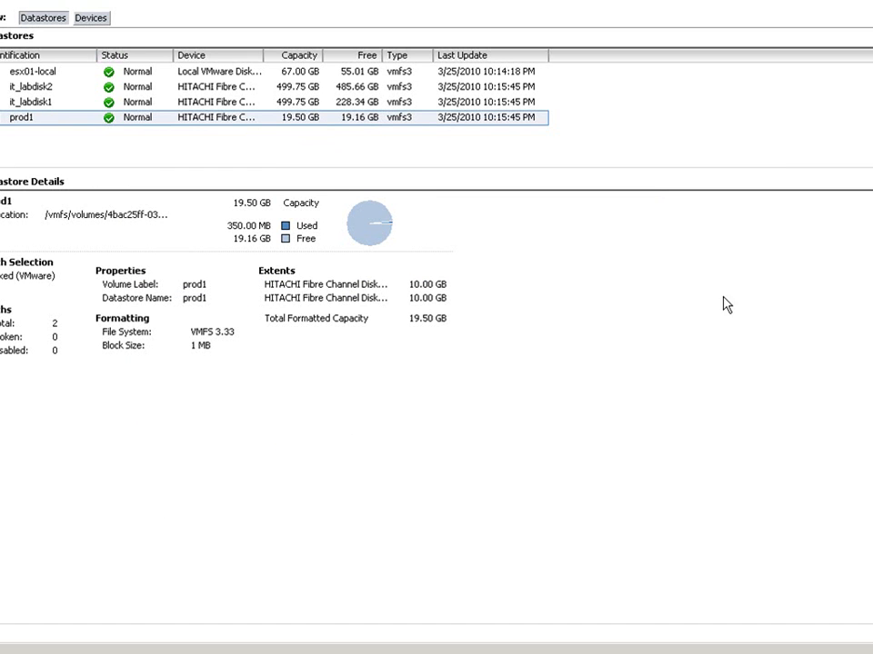
Step: Reopen the prod1 datastore properties, inspect the device details of its second extent, and close the properties
{"action": "left_click", "coordinate": [870, 182]}
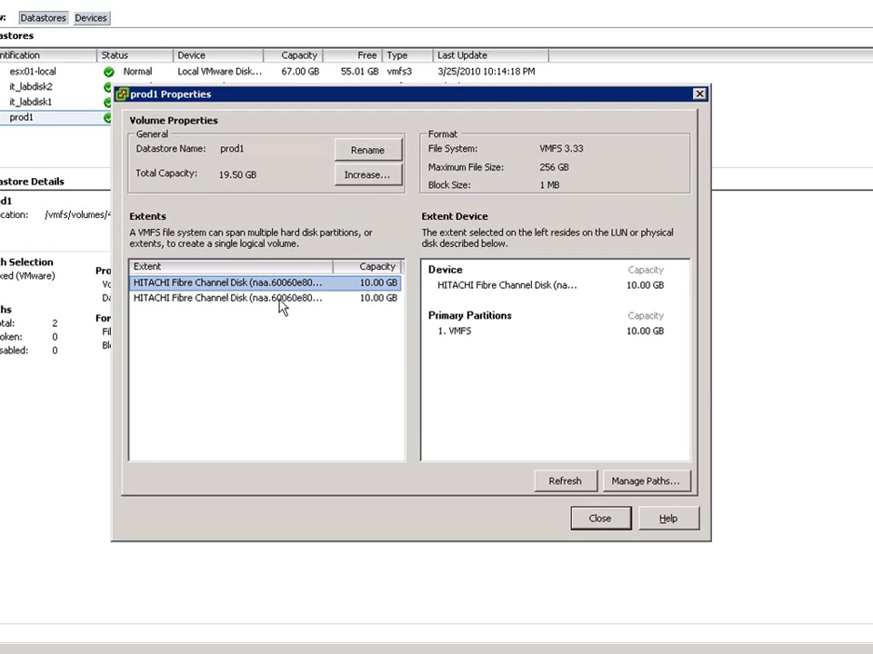
{"action": "left_click", "coordinate": [333, 299]}
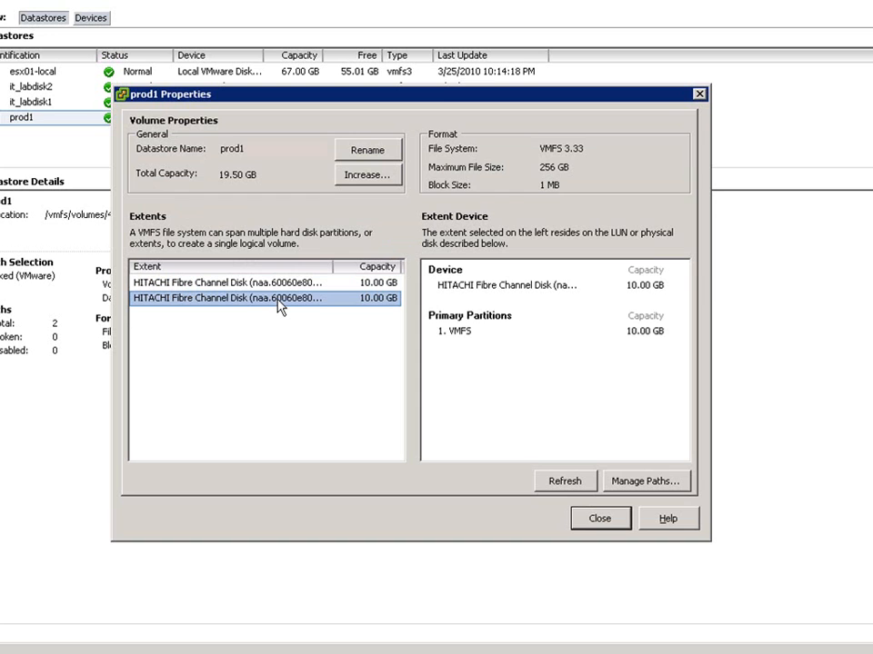
{"action": "left_click", "coordinate": [580, 518]}
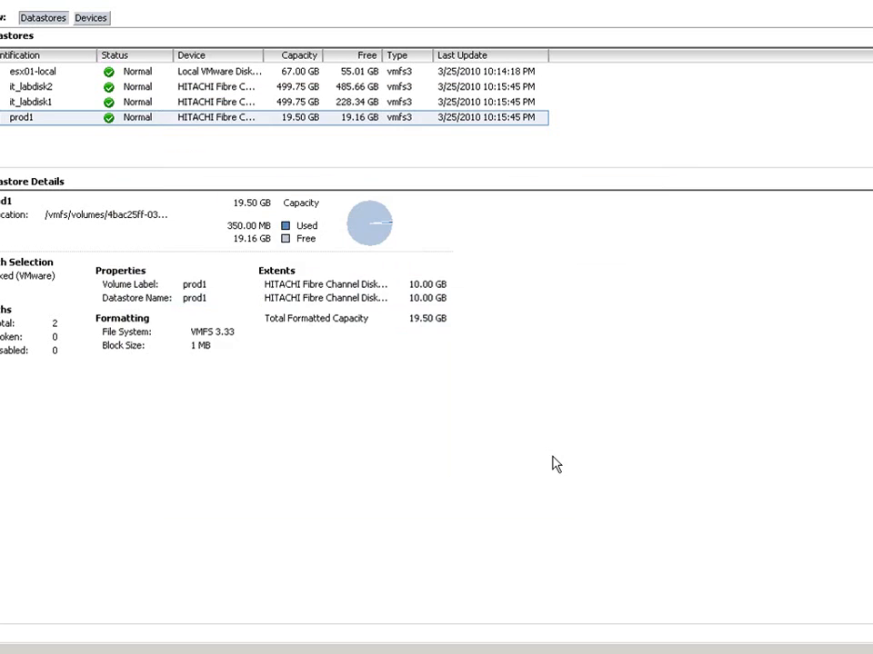